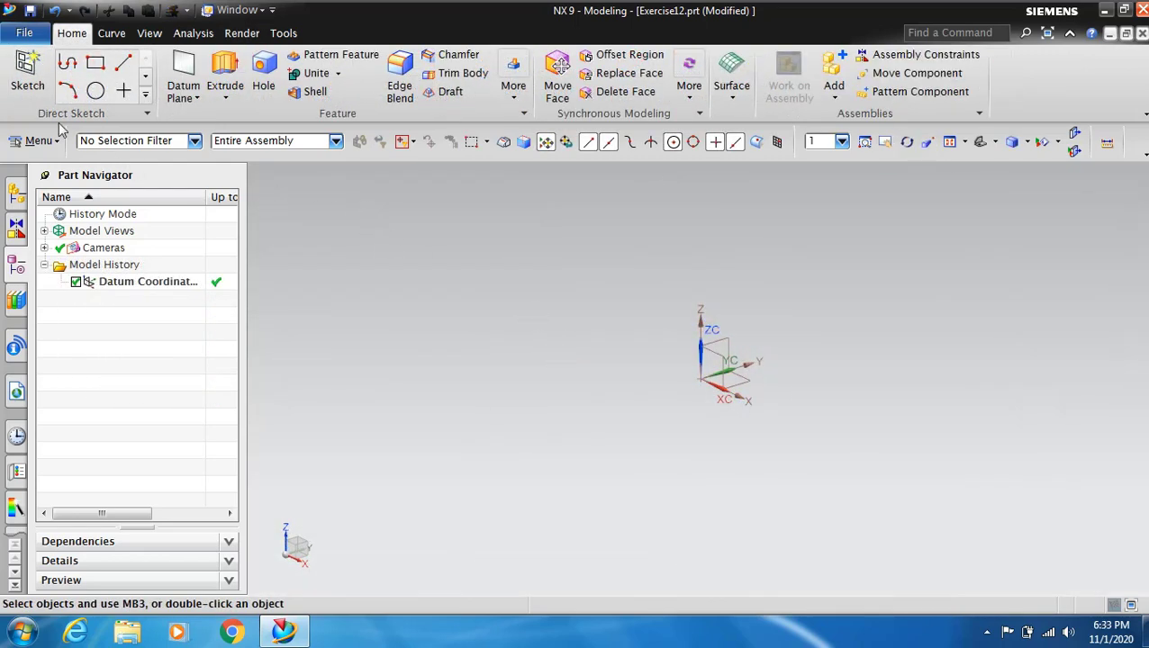
Start a new sketch on the XZ datum plane, viewed from the Front
{"action": "left_click", "coordinate": [27, 72]}
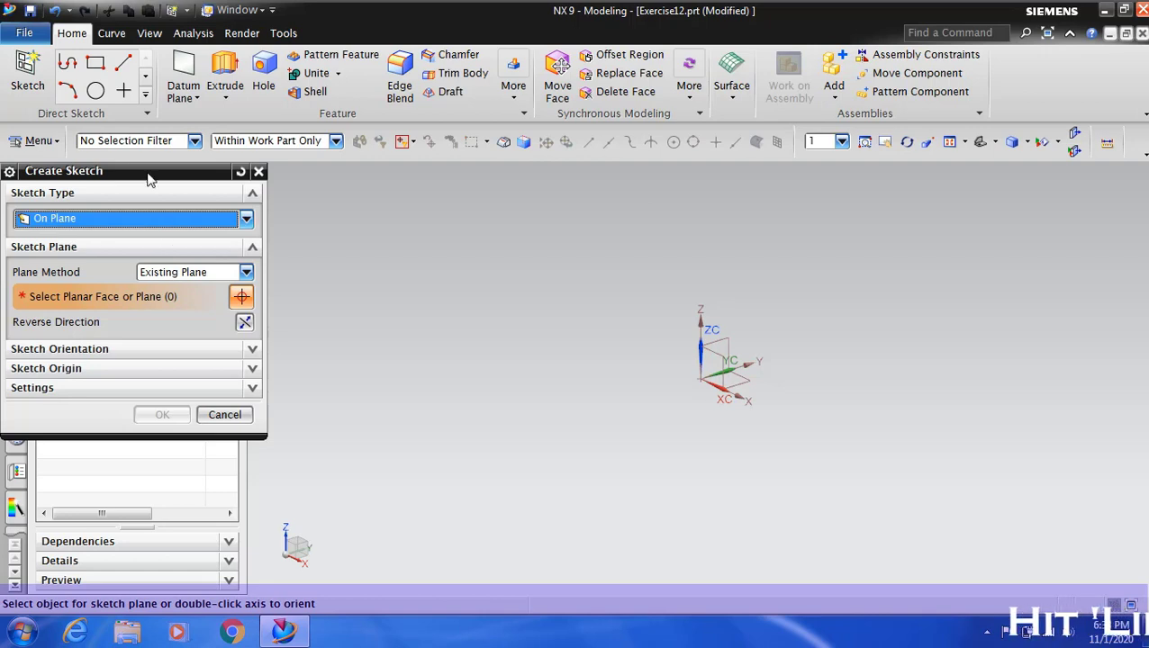
{"action": "left_click", "coordinate": [149, 36]}
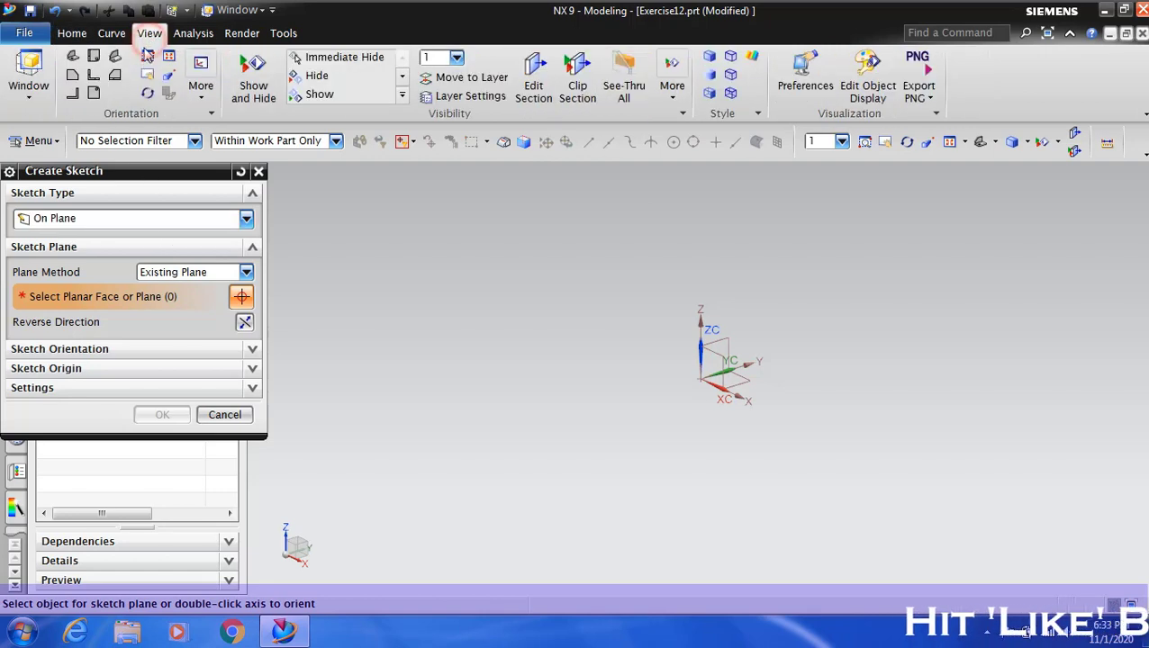
{"action": "left_click", "coordinate": [97, 79]}
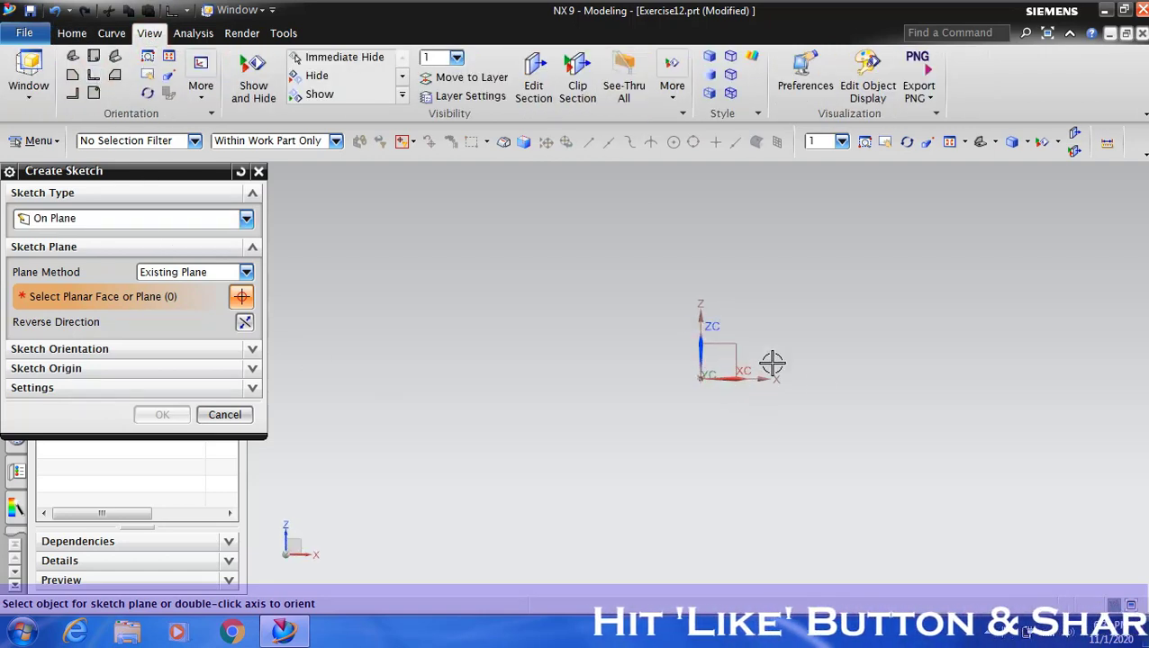
{"action": "left_click", "coordinate": [728, 345]}
{"action": "left_click", "coordinate": [162, 415]}
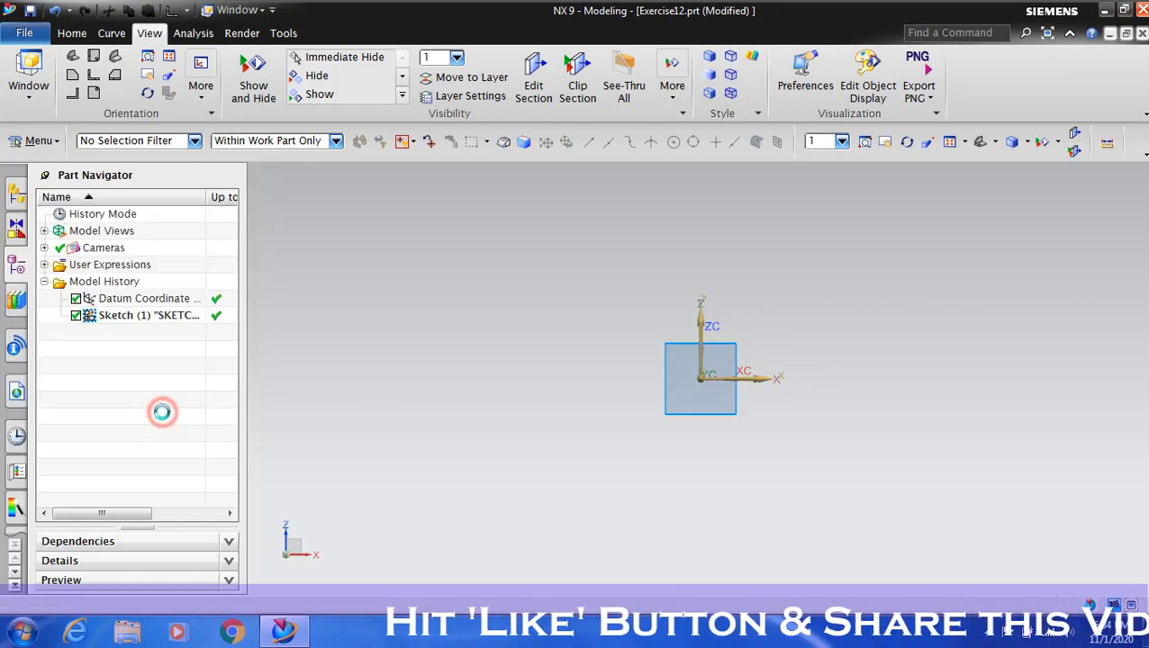
Draw two lines from the origin: 31.8 going up and 44.5 going right
{"action": "left_click", "coordinate": [72, 34]}
{"action": "left_click", "coordinate": [165, 63]}
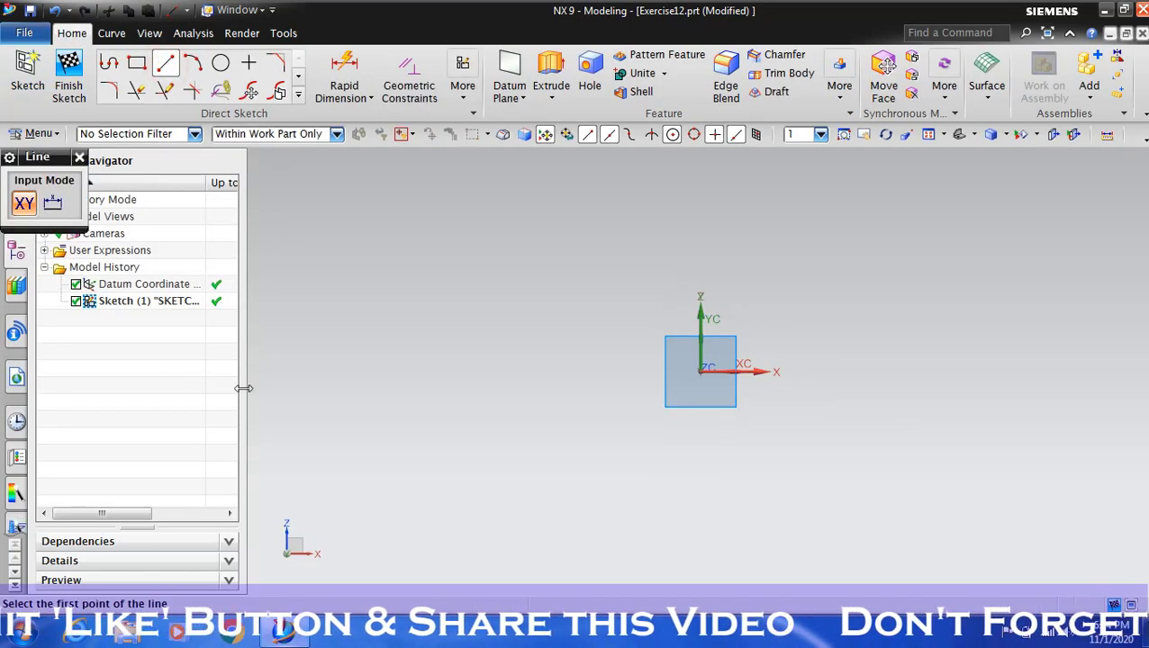
{"action": "left_click", "coordinate": [701, 372]}
{"action": "type", "text": "31.75"}
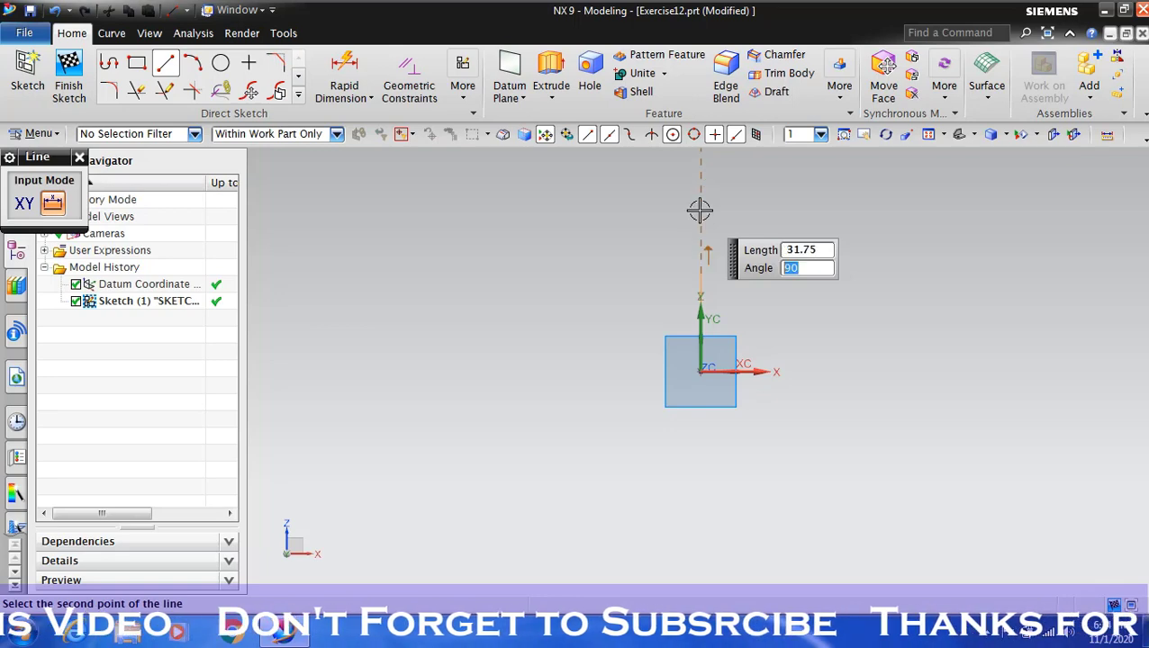
{"action": "left_click", "coordinate": [701, 210]}
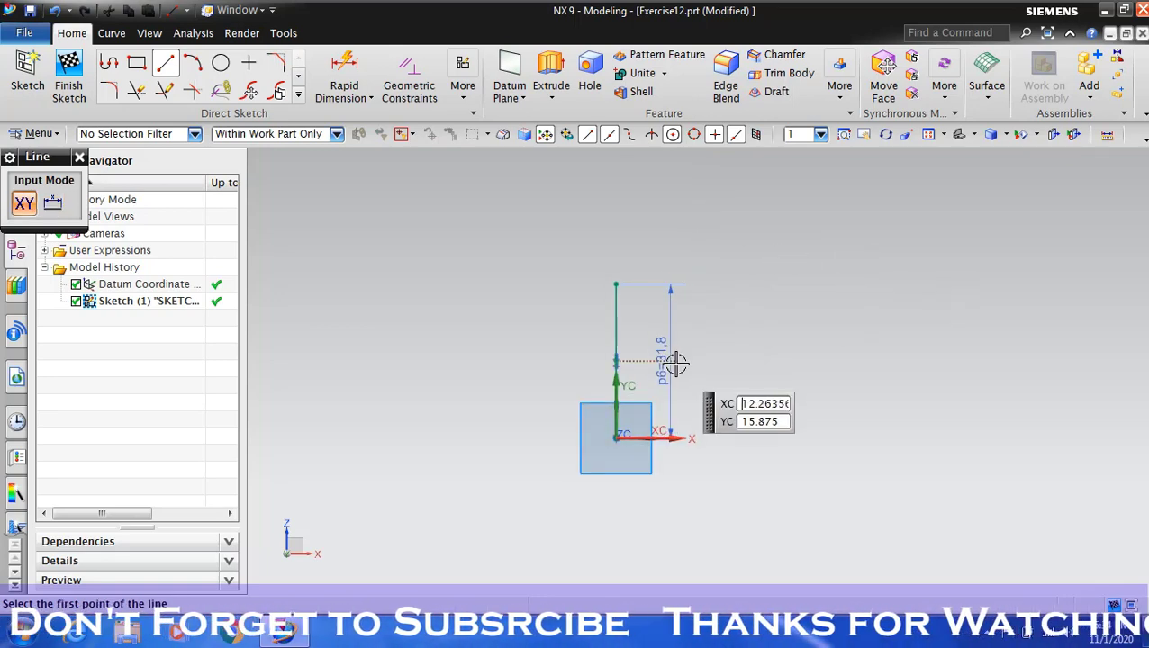
{"action": "left_click", "coordinate": [611, 455]}
{"action": "type", "text": "44.45"}
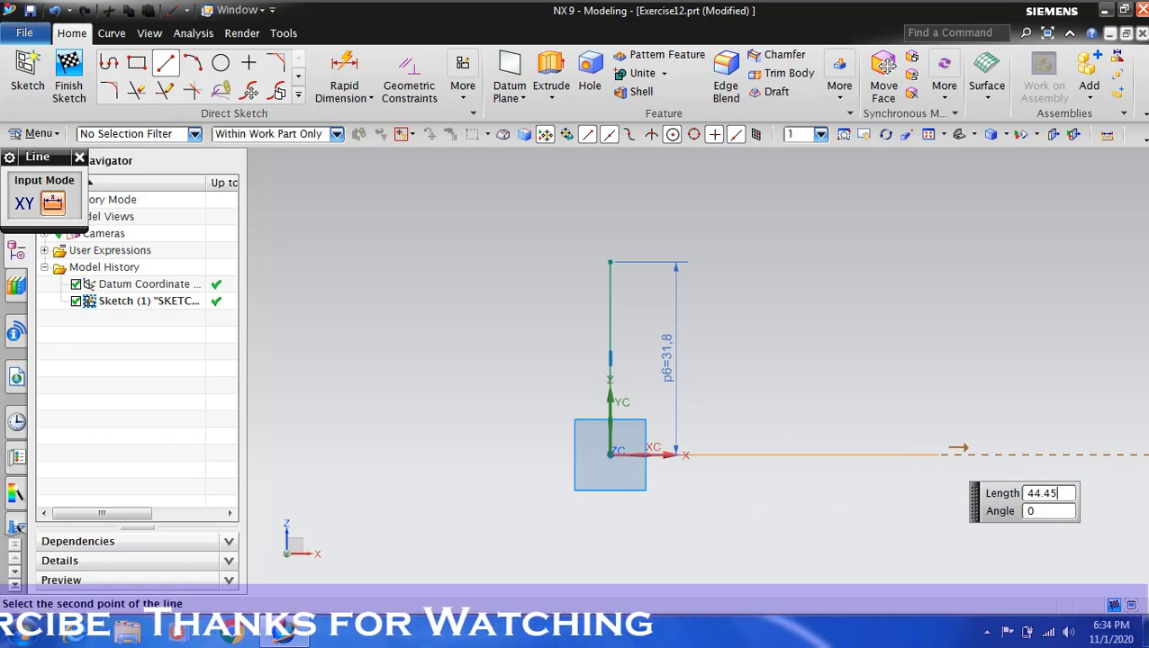
{"action": "key", "text": "Return"}
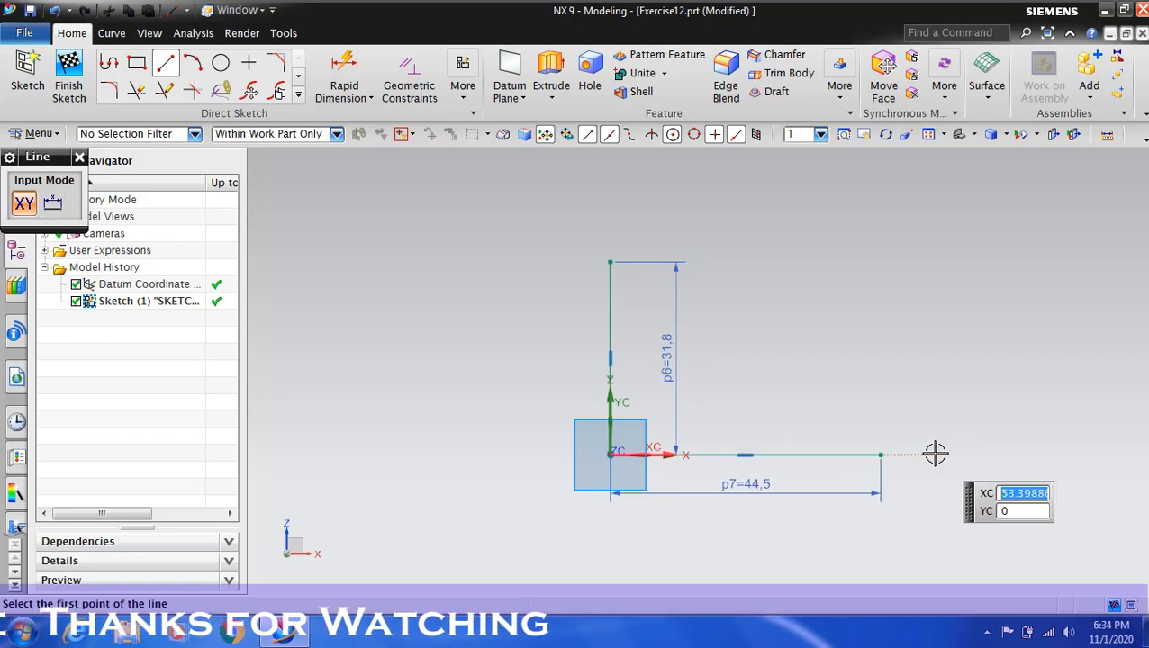
{"action": "key", "text": "Escape"}
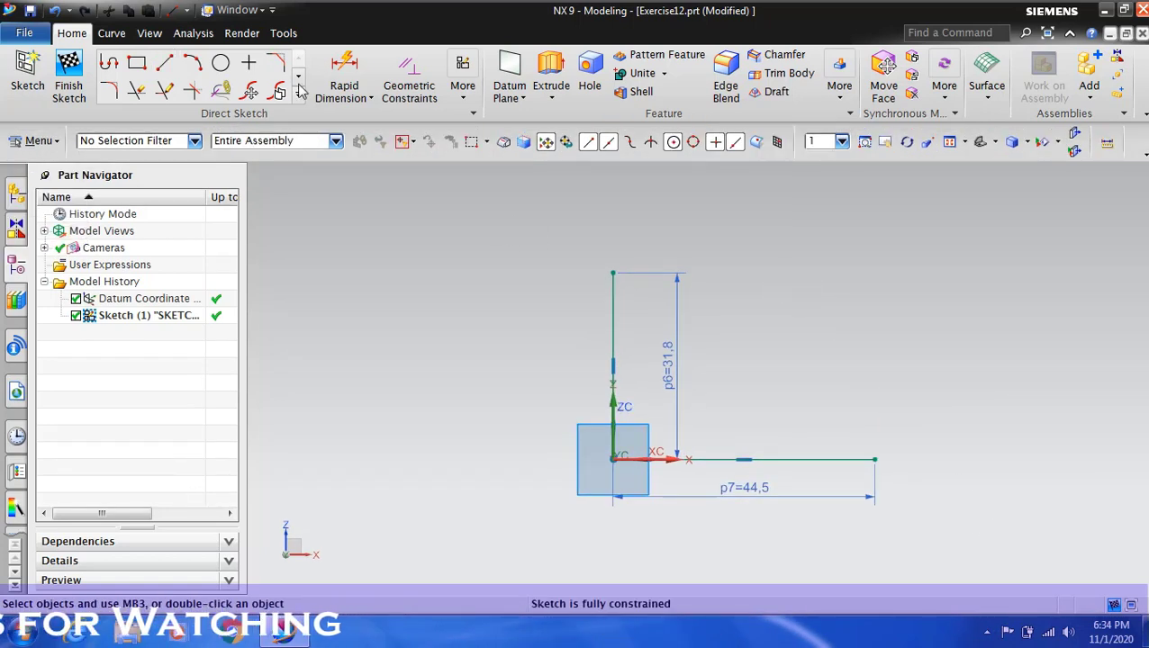
{"action": "left_click", "coordinate": [300, 88]}
{"action": "left_click", "coordinate": [277, 91]}
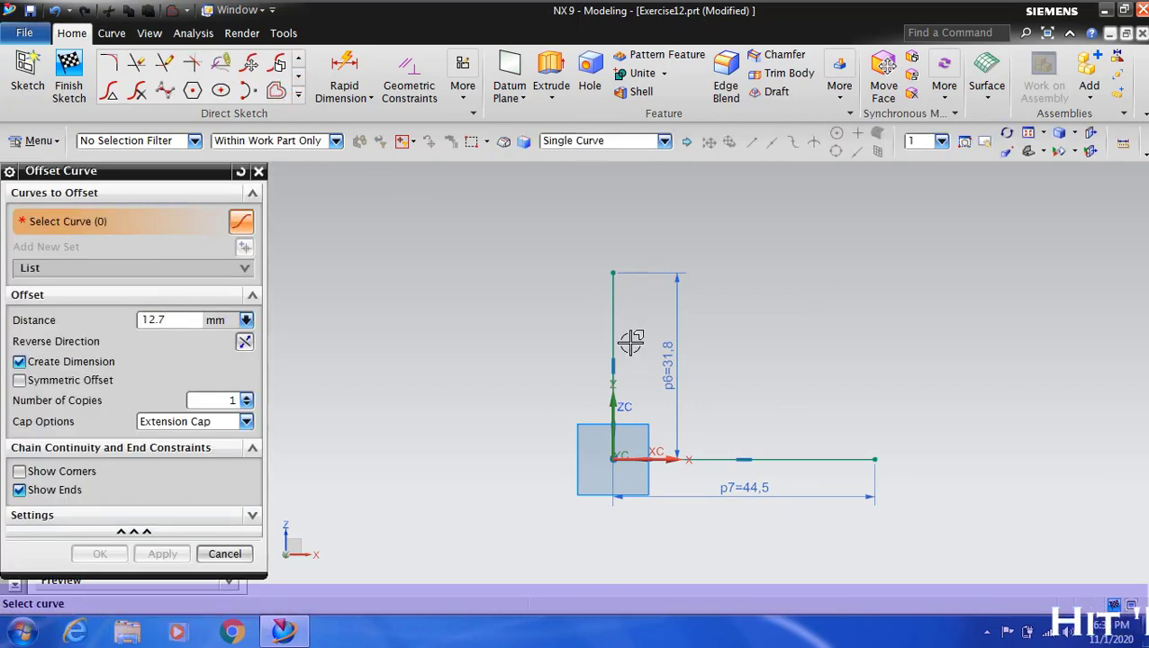
Offset both the vertical and the horizontal line by 12.7
{"action": "left_click", "coordinate": [614, 297]}
{"action": "left_click", "coordinate": [795, 459]}
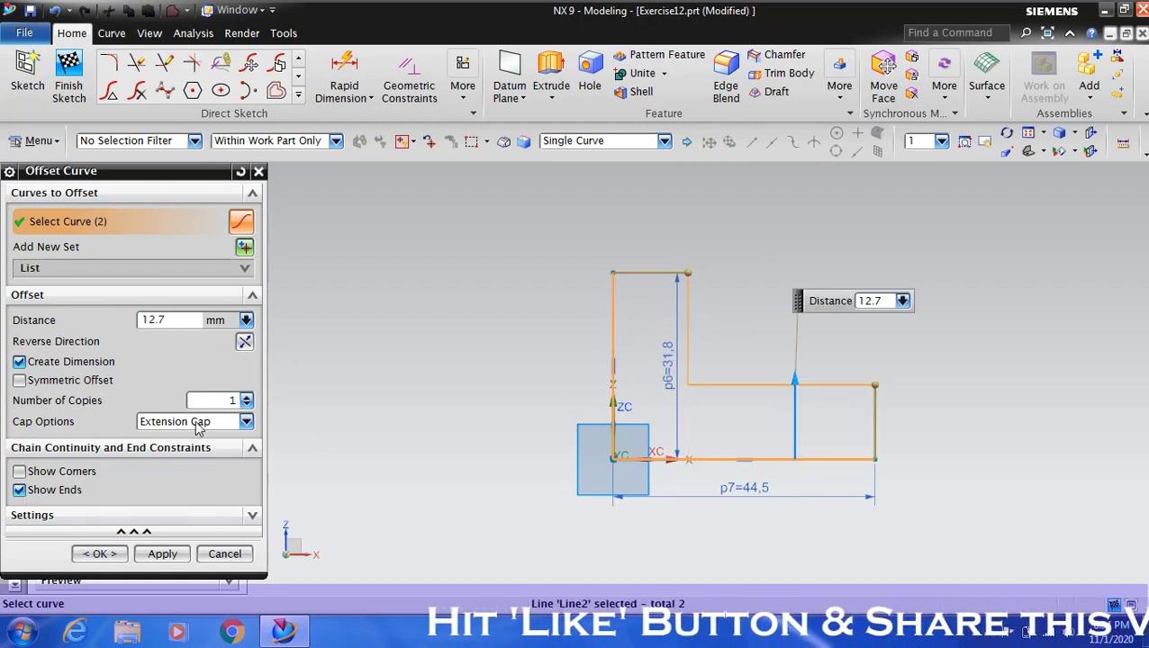
{"action": "left_click", "coordinate": [99, 554]}
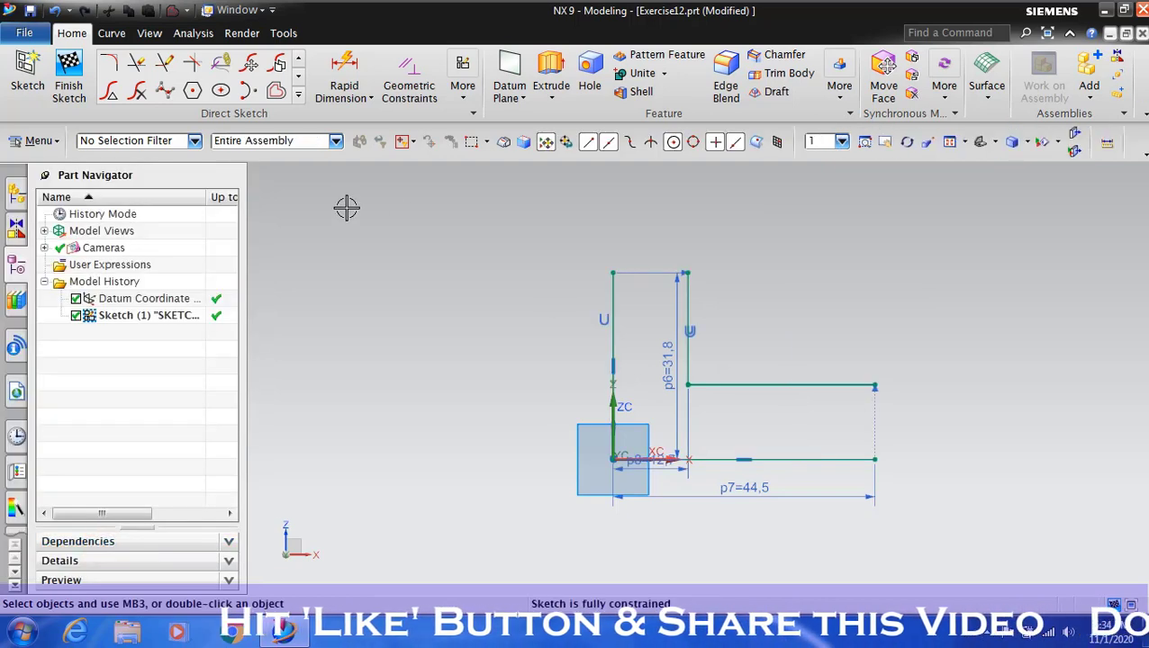
Close the upright's top and the base's right end with lines, then finish the sketch
{"action": "left_click", "coordinate": [300, 59]}
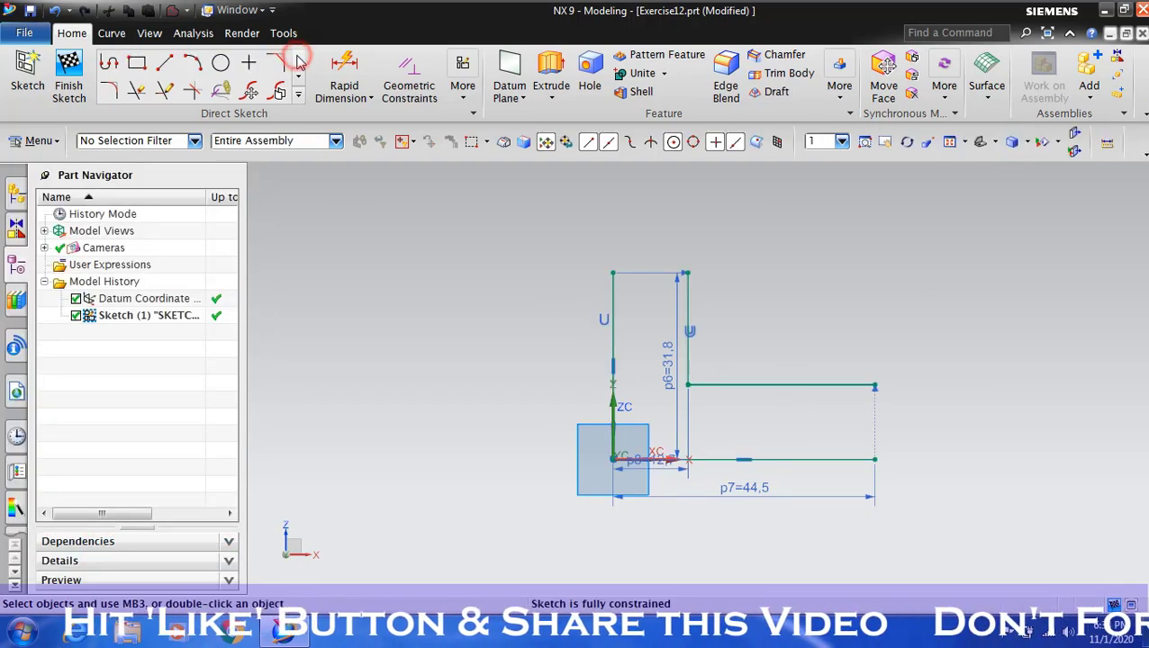
{"action": "left_click", "coordinate": [168, 63]}
{"action": "left_click", "coordinate": [610, 262]}
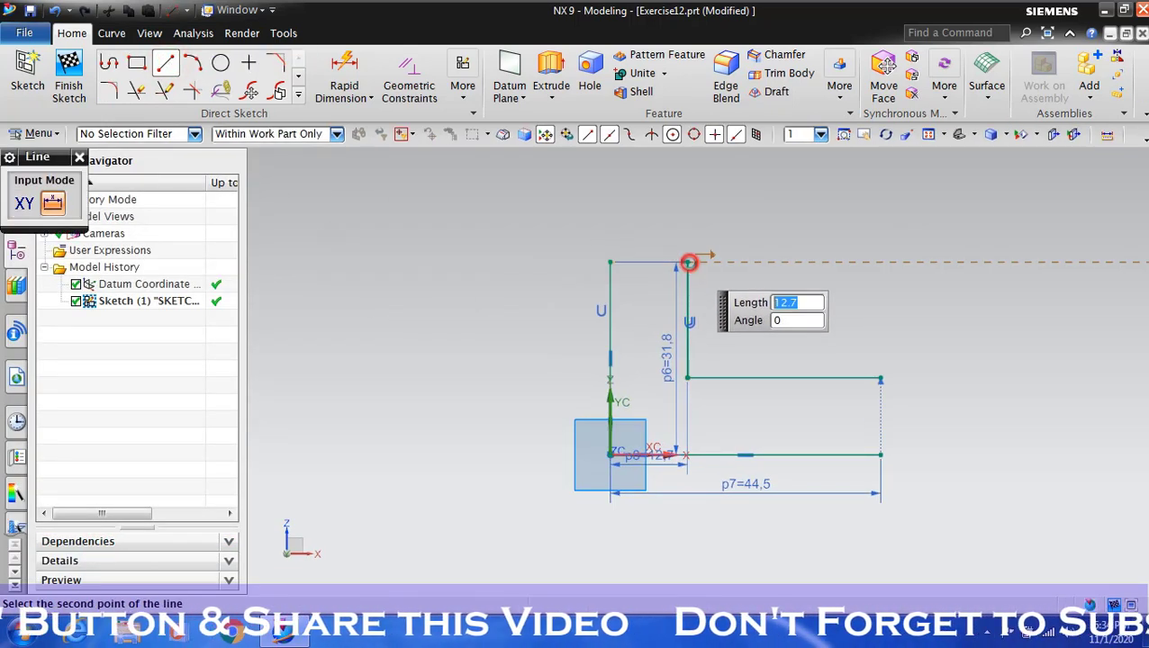
{"action": "left_click", "coordinate": [688, 262]}
{"action": "left_click", "coordinate": [881, 379]}
{"action": "left_click", "coordinate": [881, 455]}
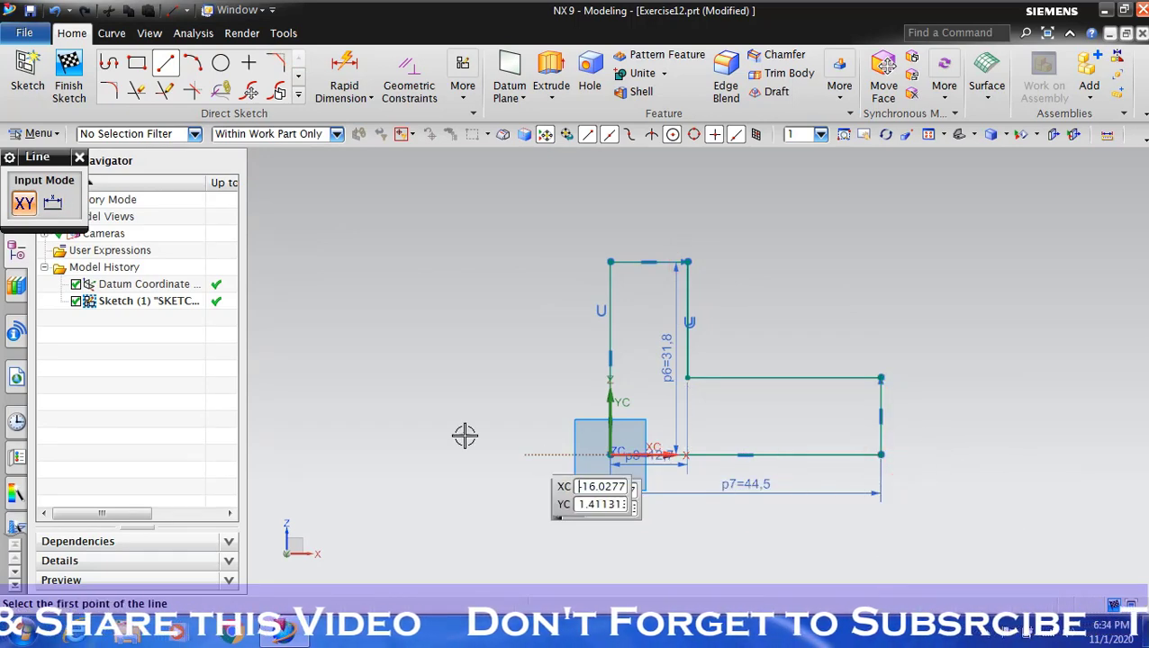
{"action": "key", "text": "ctrl+q"}
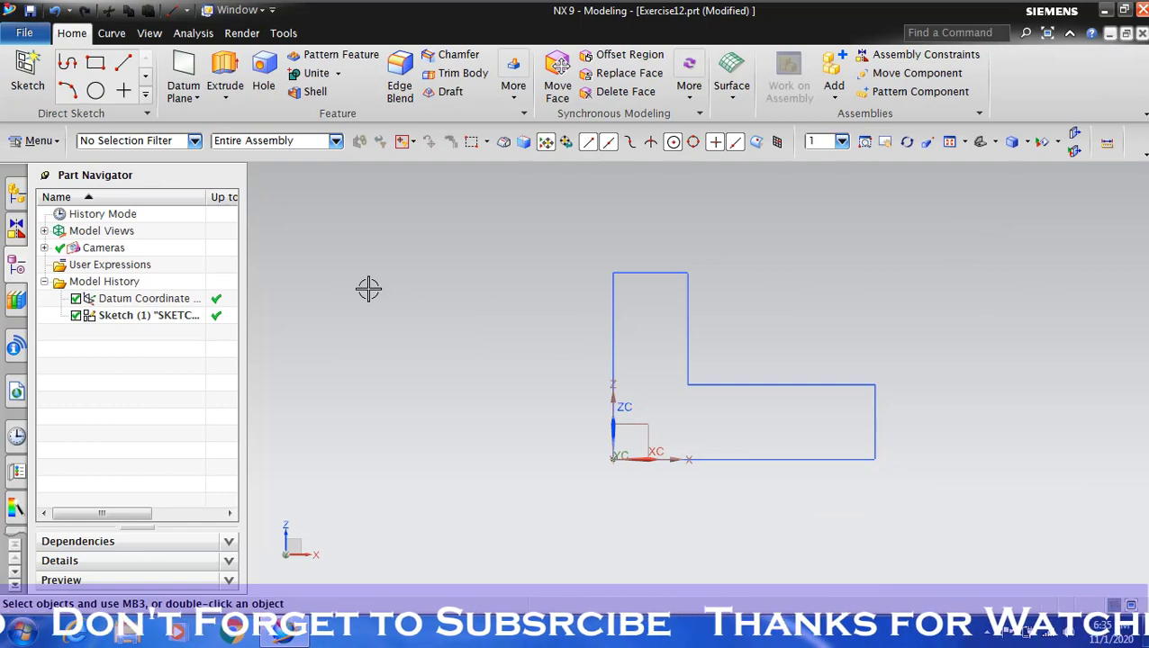
Extrude the L-shaped profile 31.75 mm into a solid
{"action": "left_click", "coordinate": [224, 76]}
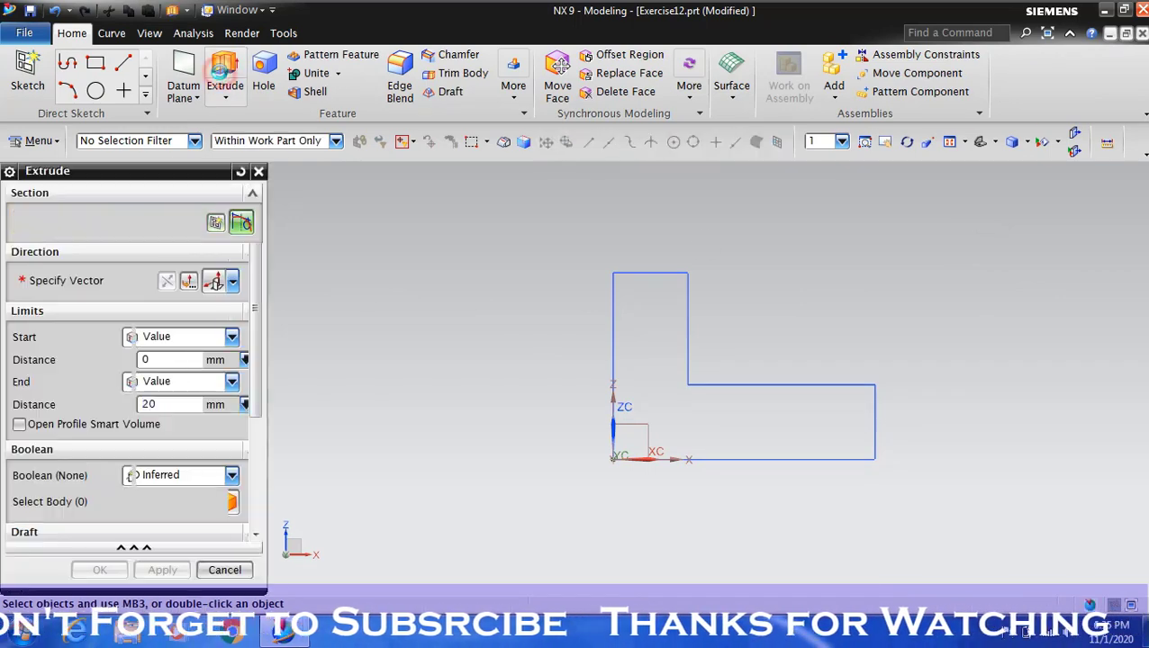
{"action": "left_click", "coordinate": [698, 326]}
{"action": "left_click", "coordinate": [1006, 132]}
{"action": "mouse_move", "coordinate": [977, 217]}
{"action": "left_mouse_down"}
{"action": "mouse_move", "coordinate": [946, 214]}
{"action": "mouse_move", "coordinate": [829, 293]}
{"action": "left_mouse_up"}
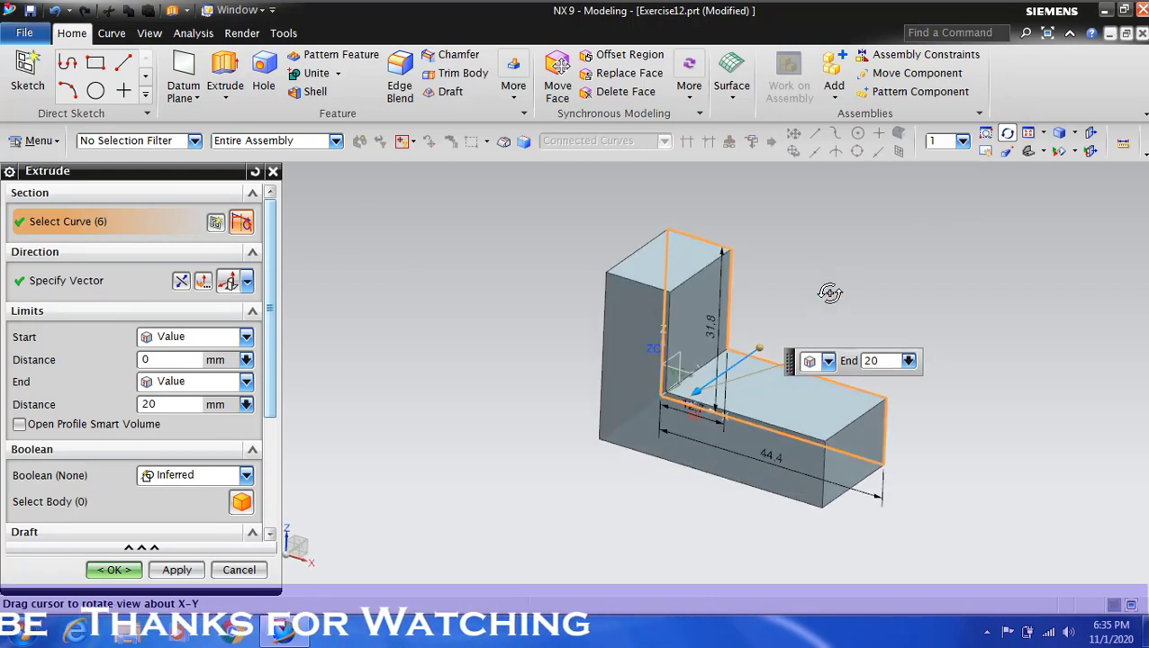
{"action": "left_click", "coordinate": [1007, 133]}
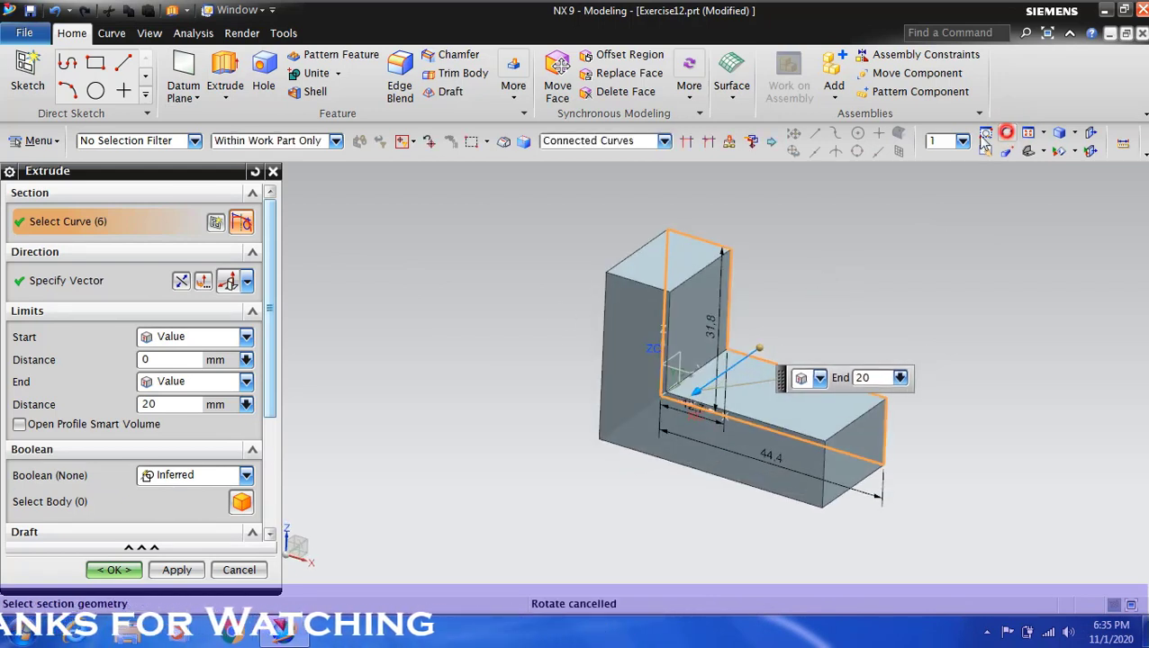
{"action": "double_click", "coordinate": [164, 406]}
{"action": "type", "text": "31"}
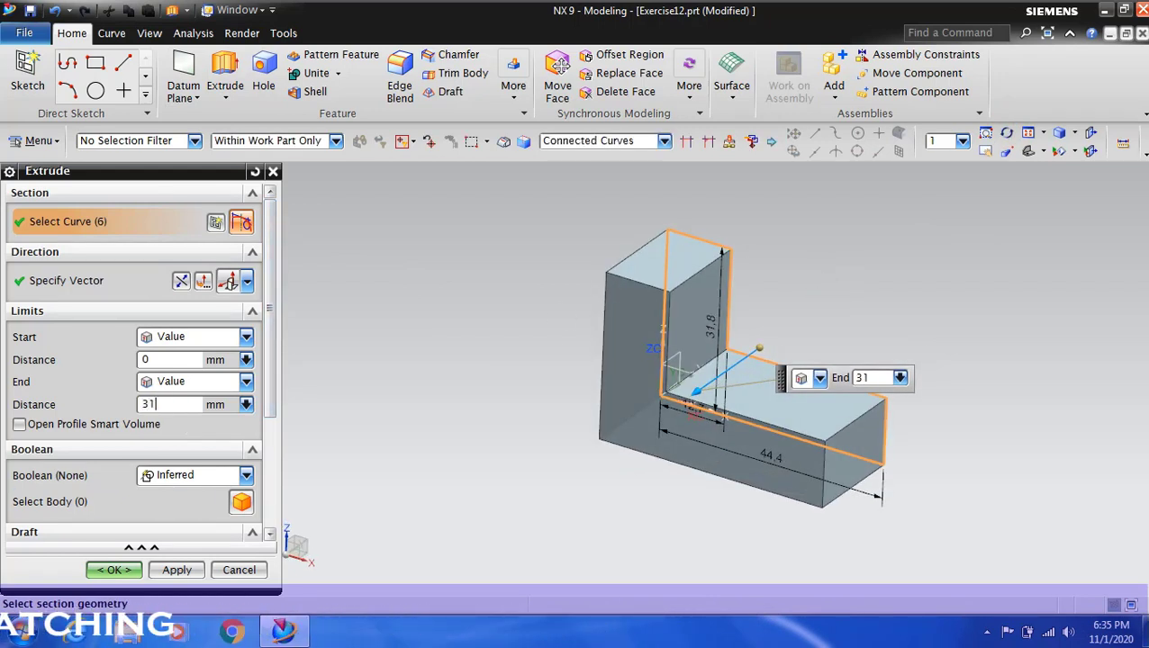
{"action": "type", "text": ".75"}
{"action": "key", "text": "Return"}
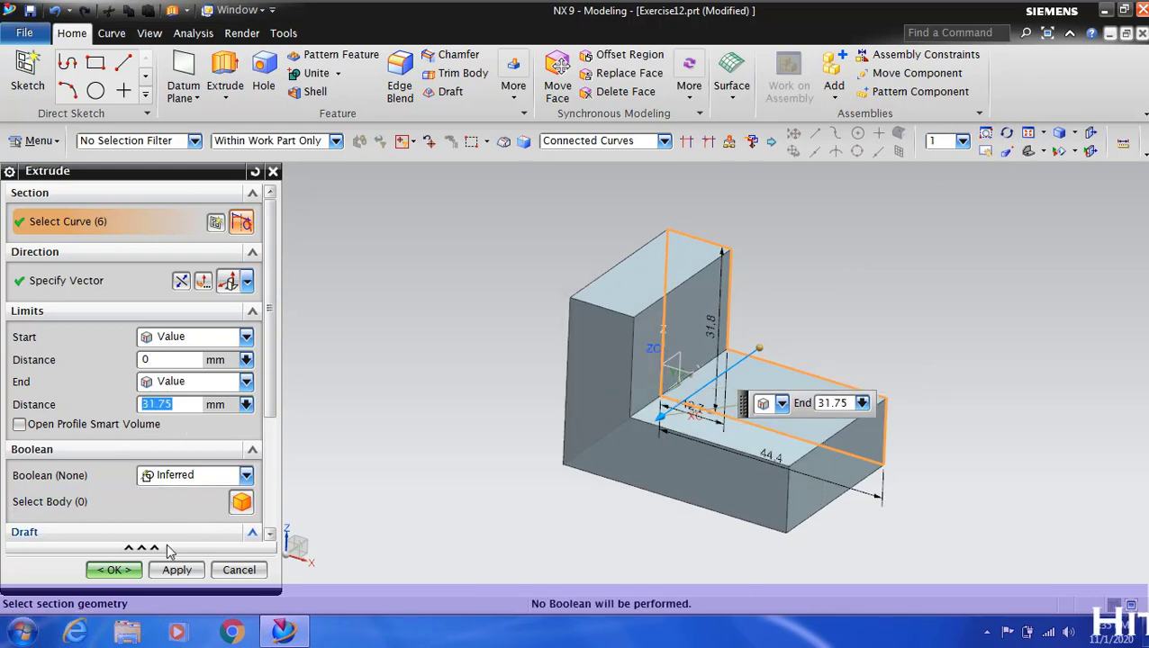
{"action": "left_click", "coordinate": [113, 570]}
Hide the original L profile sketch
{"action": "left_click", "coordinate": [756, 359]}
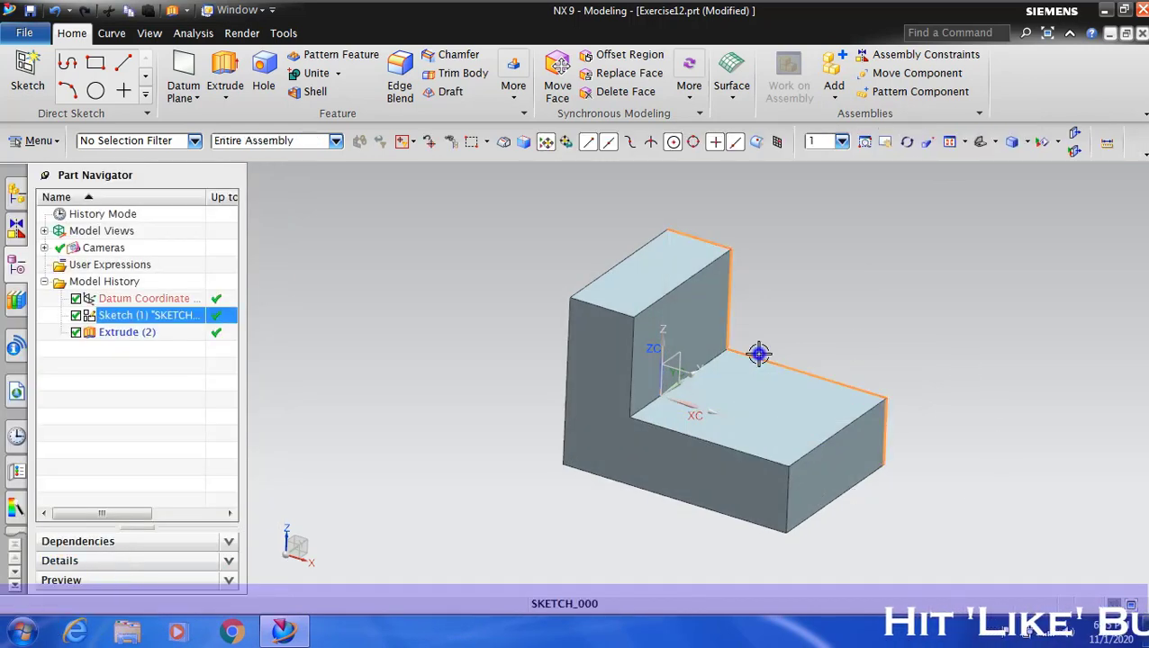
{"action": "right_click", "coordinate": [758, 360]}
{"action": "left_click", "coordinate": [852, 441]}
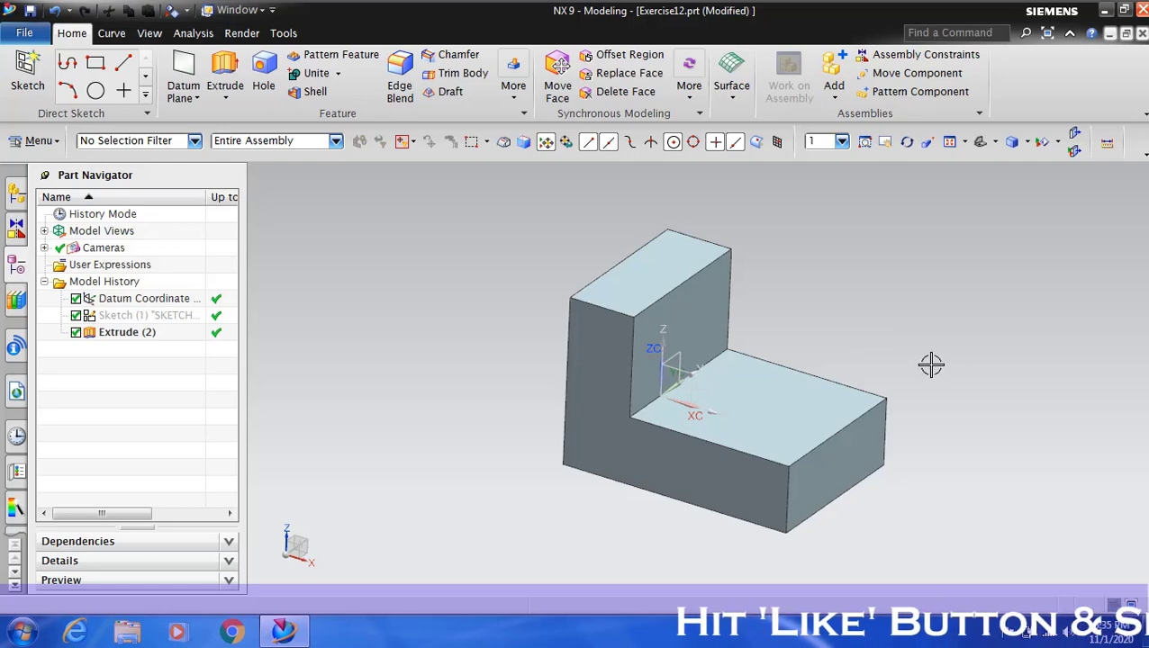
{"action": "left_click", "coordinate": [27, 72]}
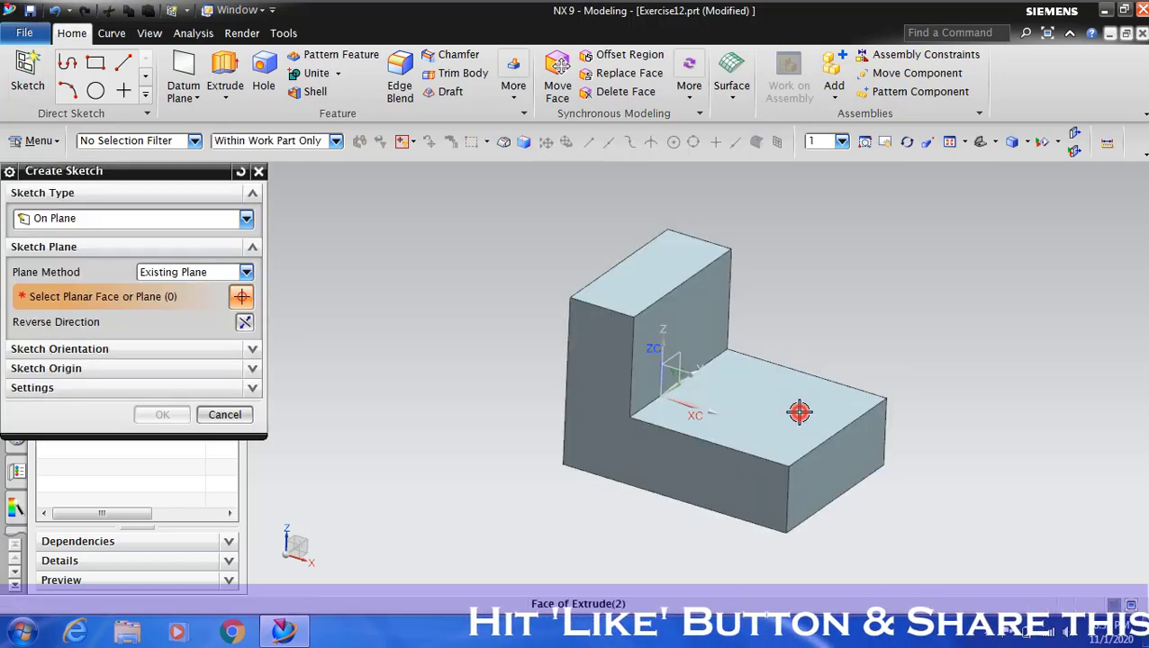
On the base's top face, draw a 22.5 × 10 rectangle against the right edge
{"action": "left_click", "coordinate": [799, 413]}
{"action": "left_click", "coordinate": [164, 415]}
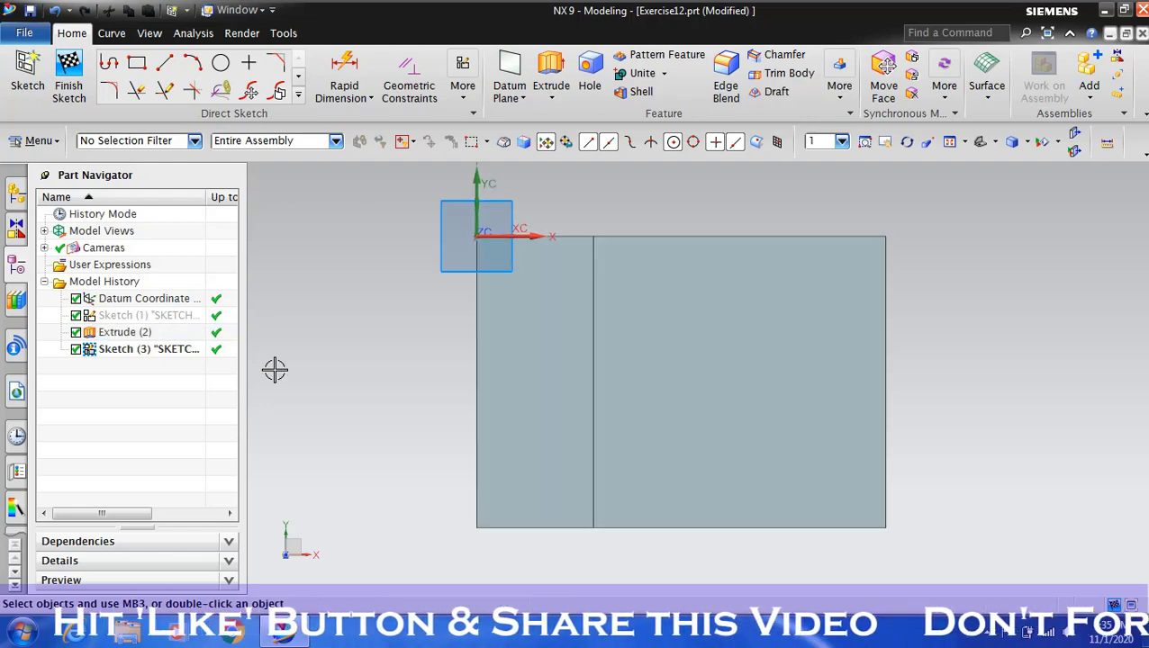
{"action": "left_click", "coordinate": [138, 64]}
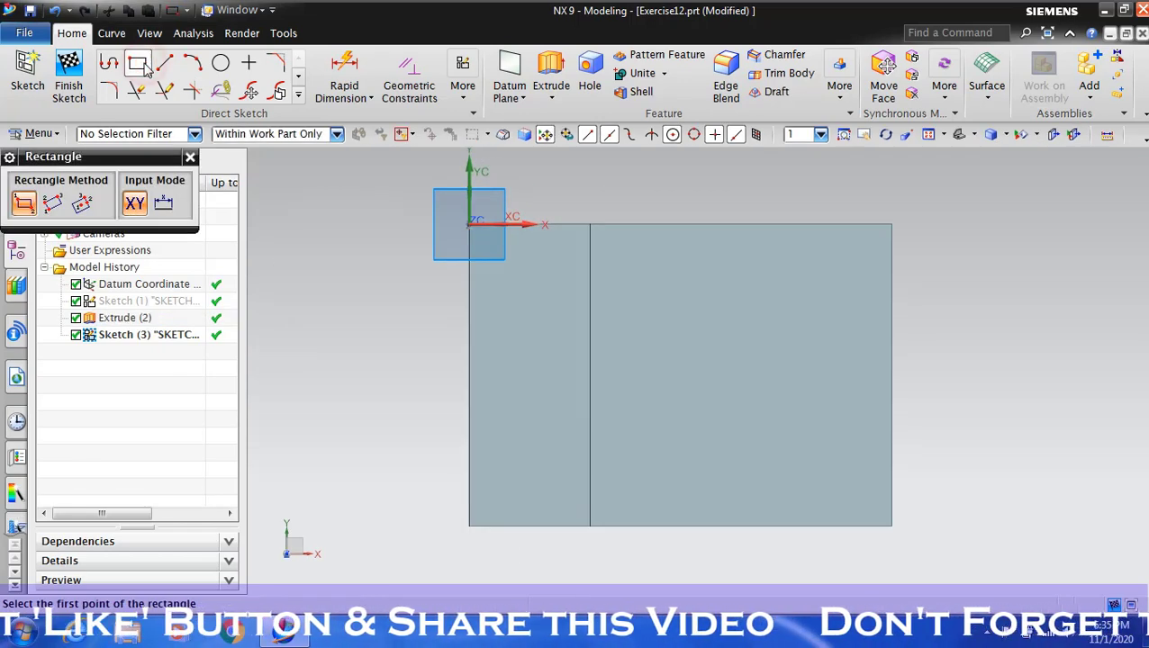
{"action": "left_click", "coordinate": [890, 296]}
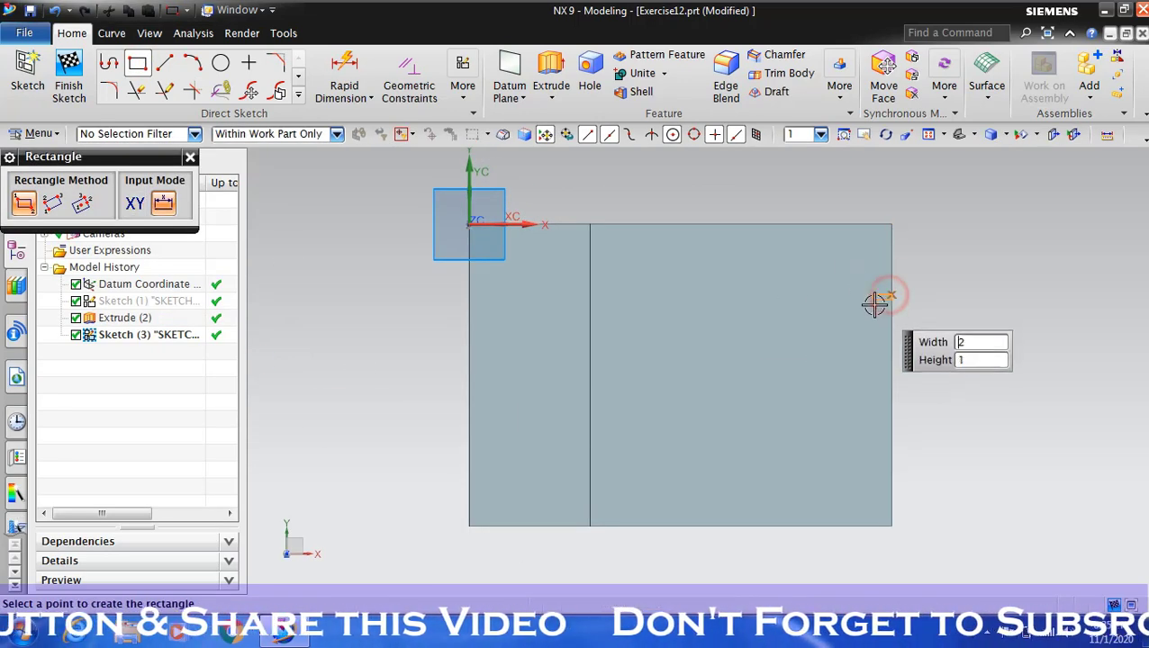
{"action": "left_click", "coordinate": [678, 389]}
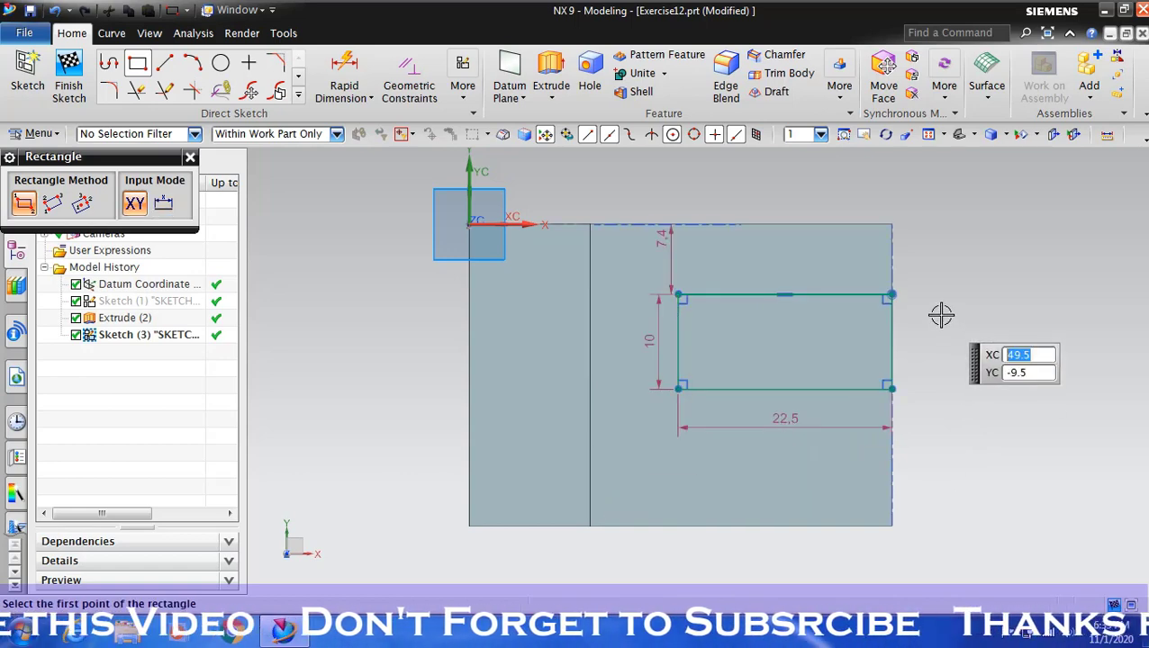
{"action": "key", "text": "Escape"}
{"action": "left_click", "coordinate": [759, 522]}
{"action": "left_click", "coordinate": [676, 191]}
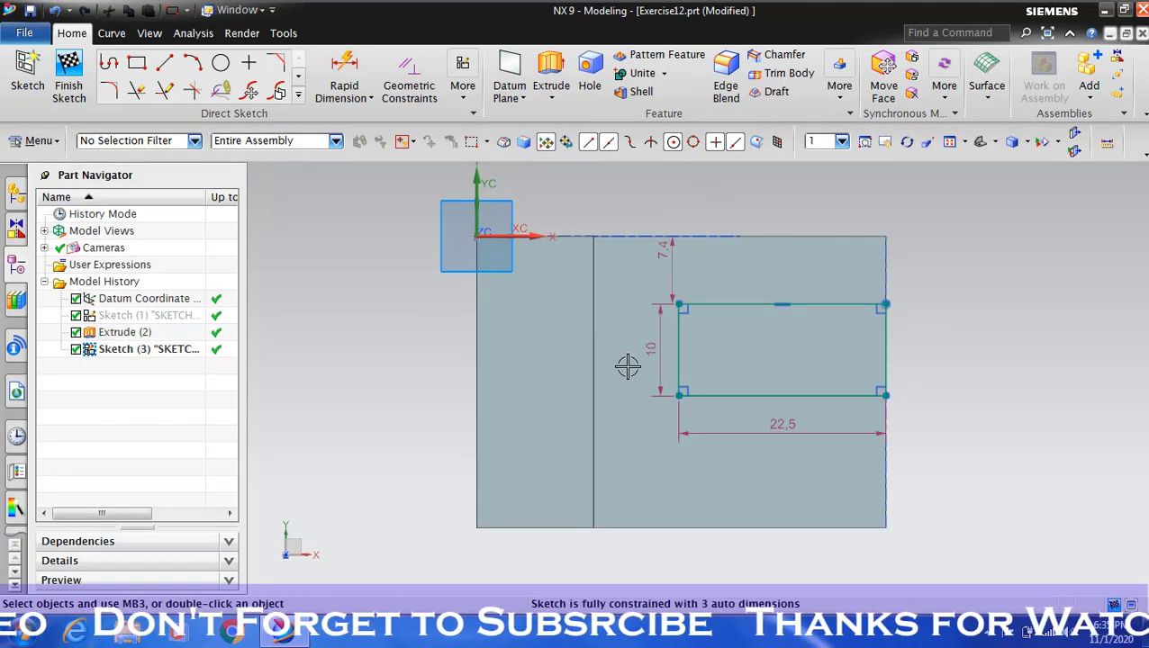
Set the slot height to 6.35 and its distance from the top edge to 12.75
{"action": "double_click", "coordinate": [654, 351]}
{"action": "type", "text": "6.35"}
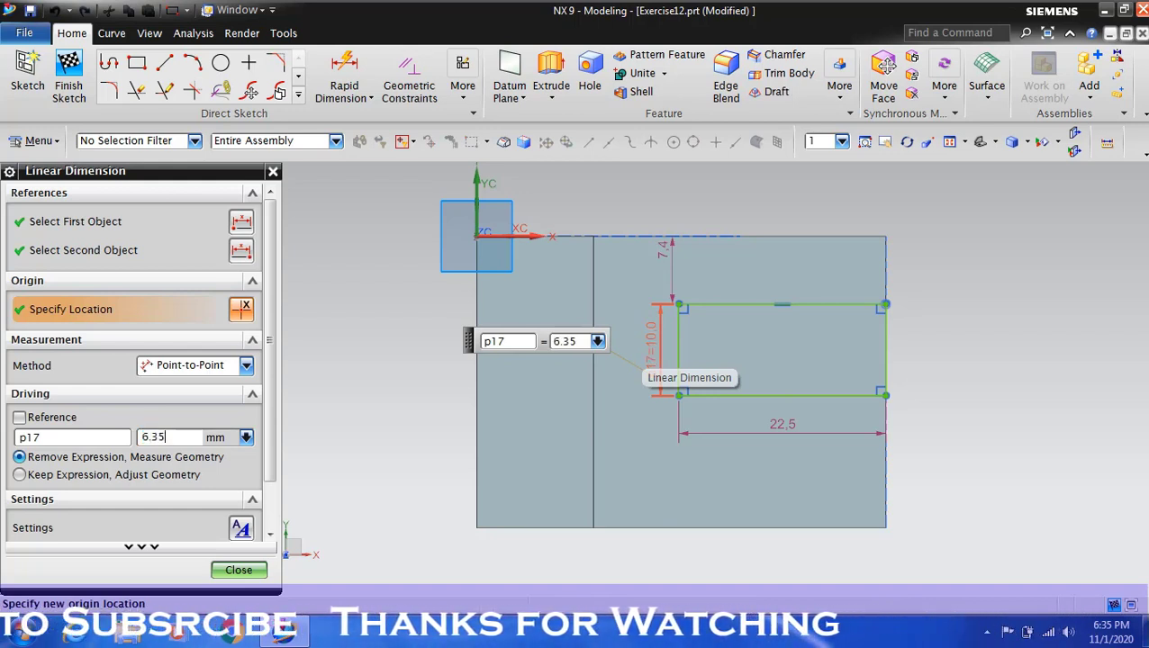
{"action": "key", "text": "Return"}
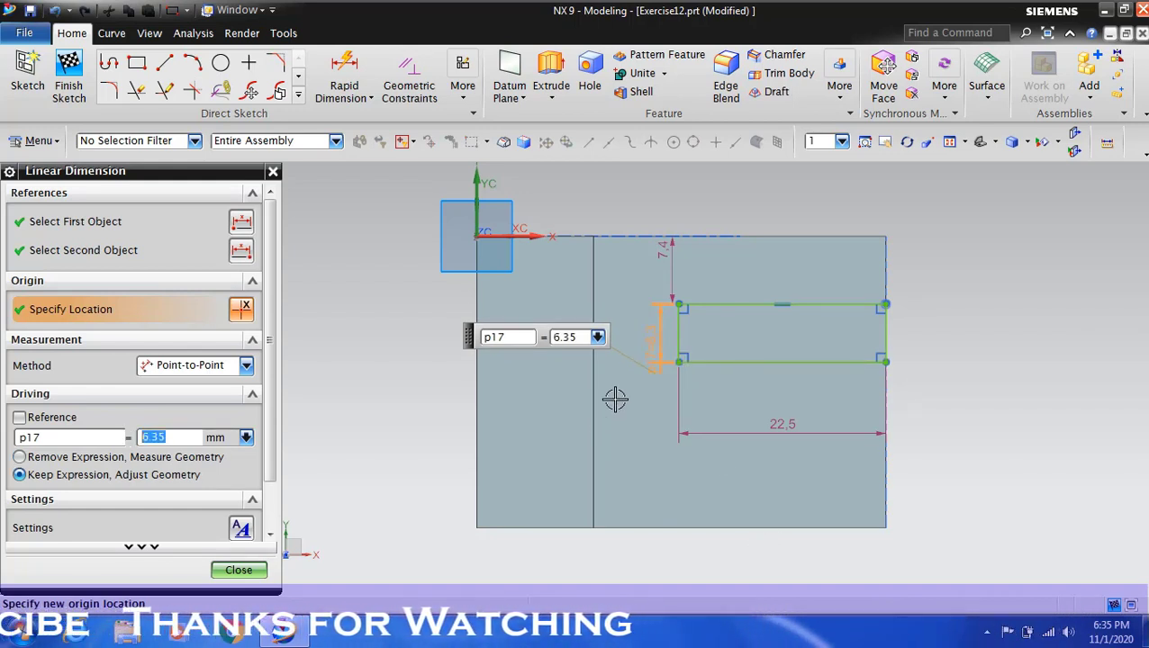
{"action": "left_click", "coordinate": [667, 261]}
{"action": "type", "text": "12.75"}
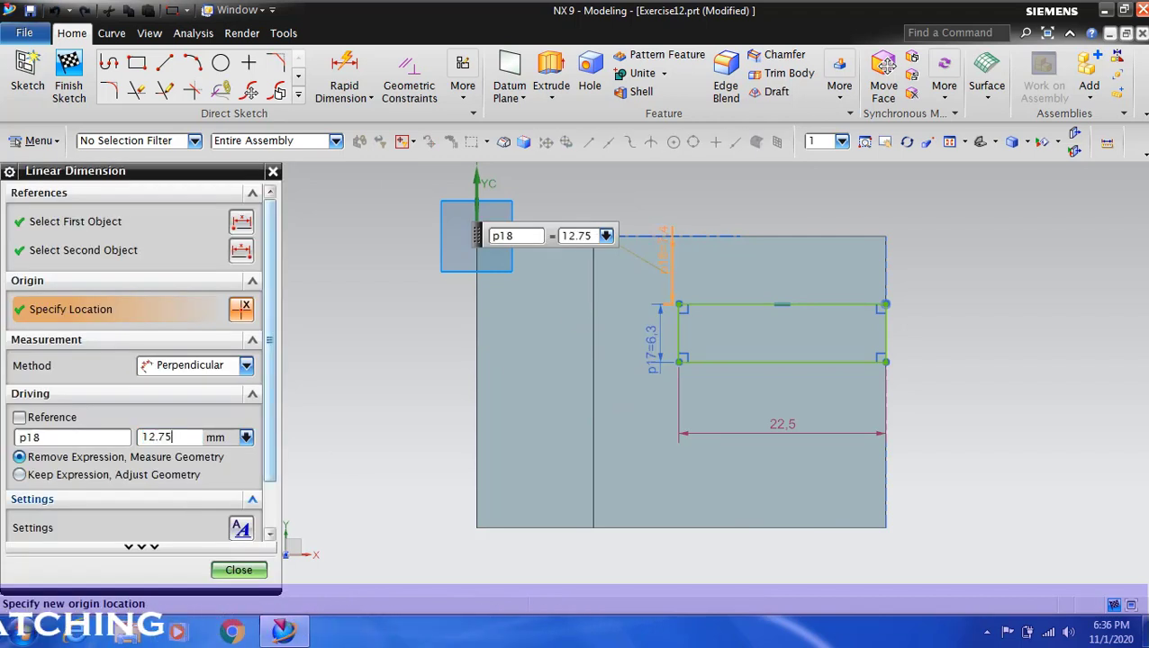
{"action": "key", "text": "Return"}
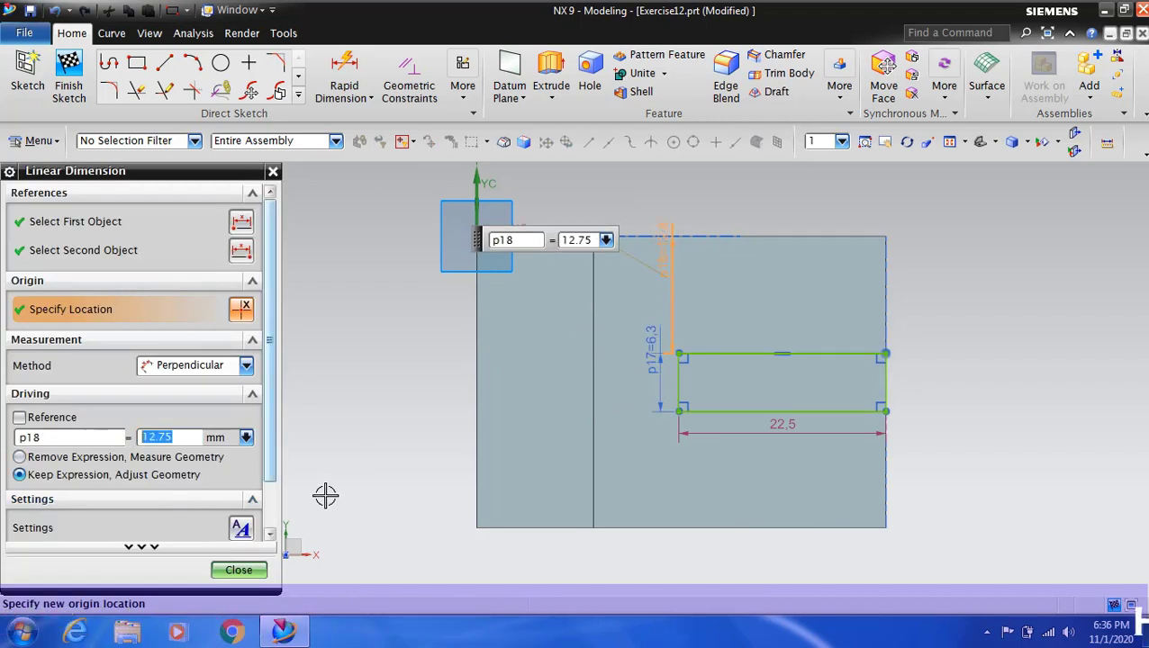
Dimension the slot 12.7 from the upright's inner edge and tidy the dimension labels
{"action": "left_click", "coordinate": [335, 70]}
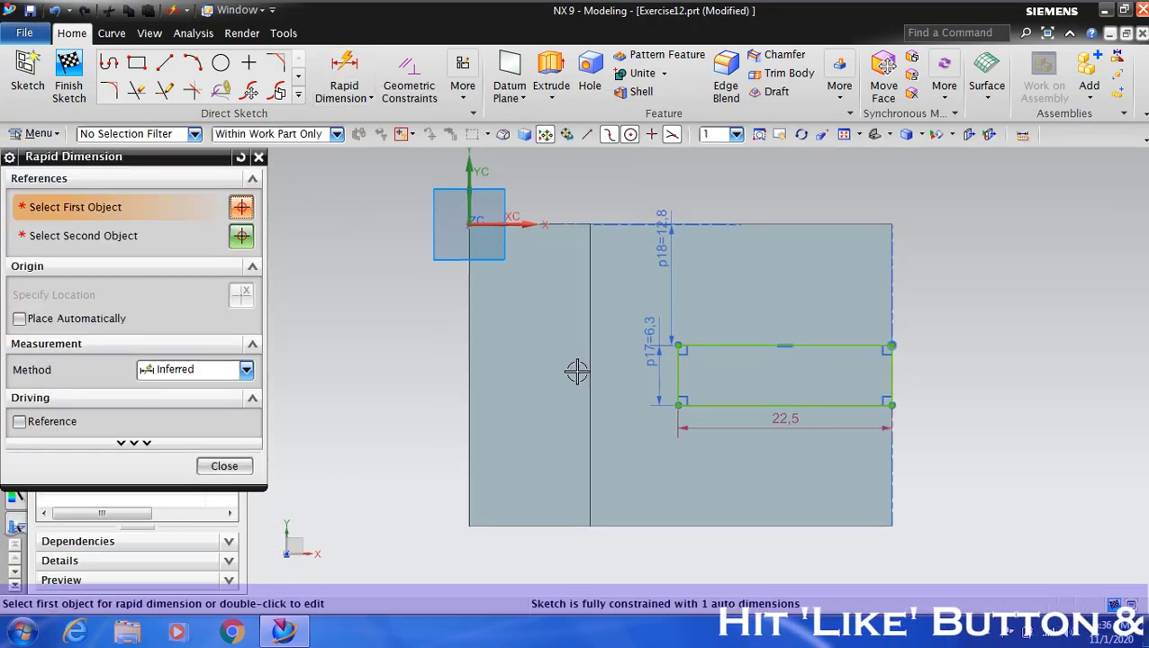
{"action": "left_click", "coordinate": [588, 360]}
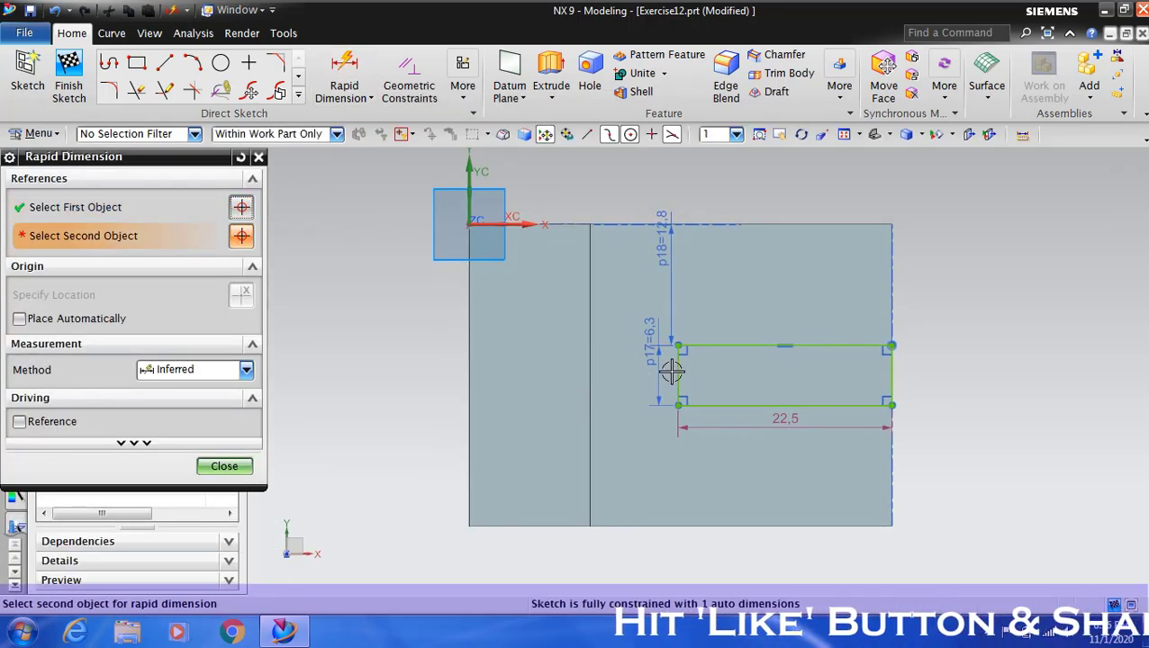
{"action": "left_click", "coordinate": [608, 180]}
{"action": "type", "text": "12.7"}
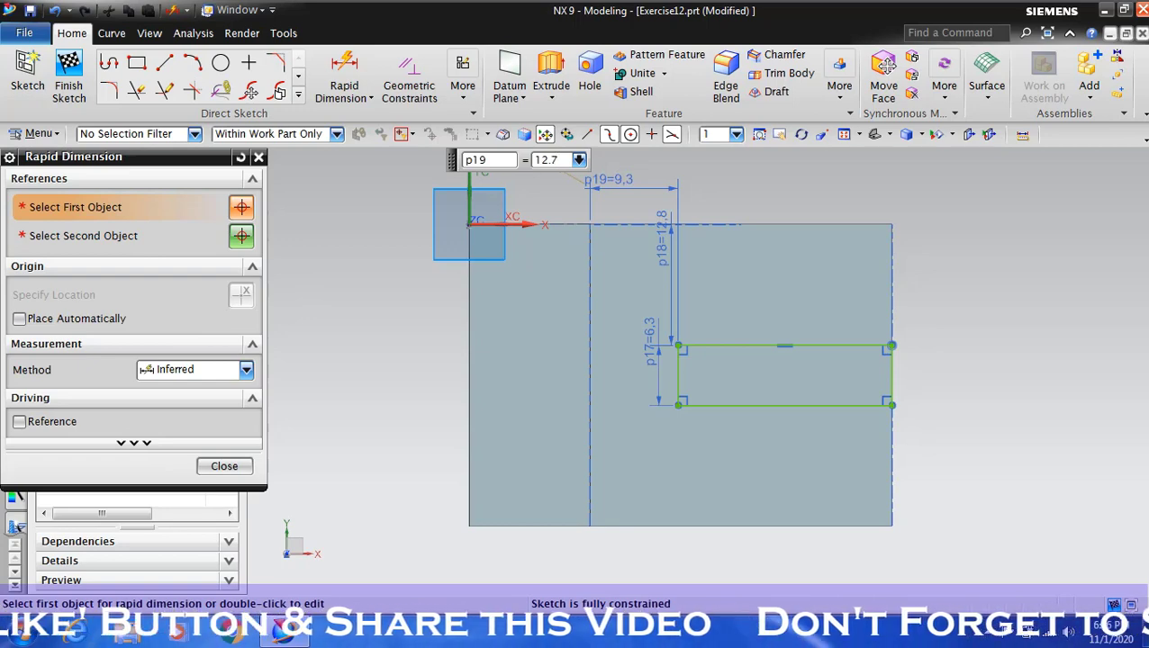
{"action": "key", "text": "Return"}
{"action": "left_click", "coordinate": [224, 466]}
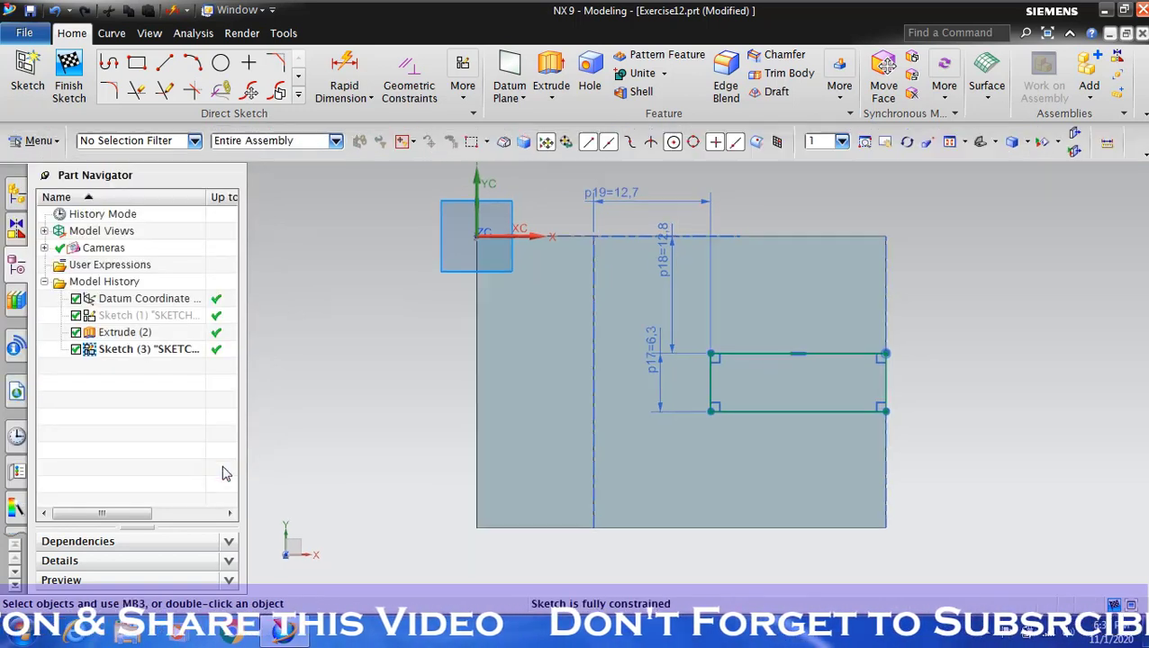
{"action": "left_click_drag", "start_coordinate": [669, 281], "coordinate": [752, 279]}
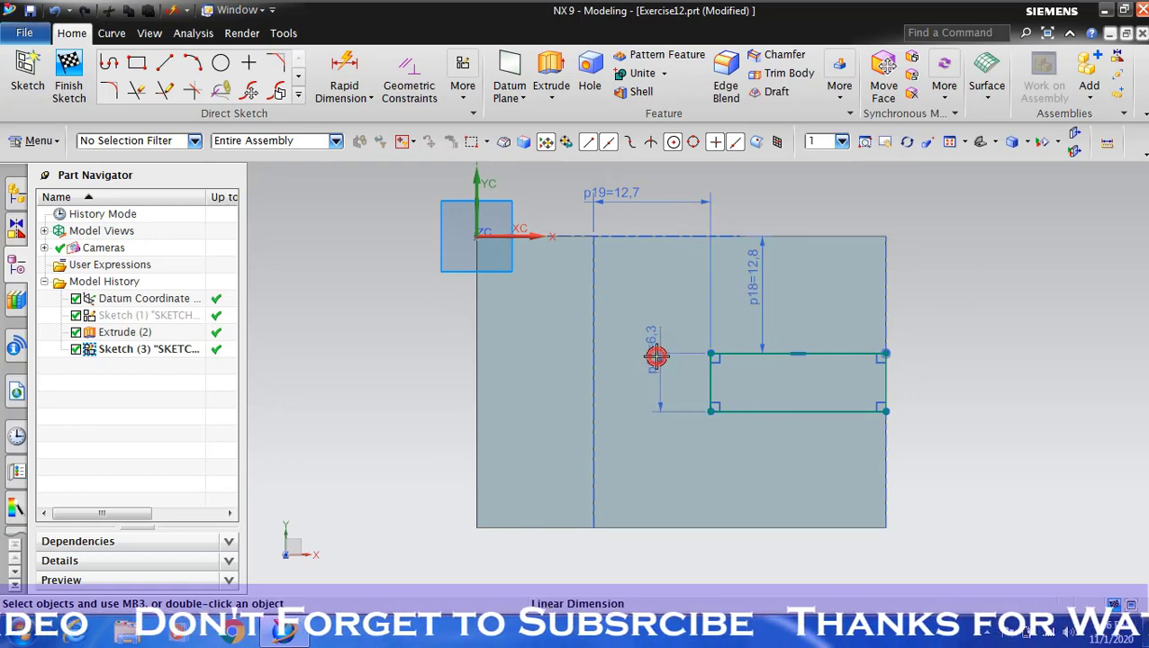
{"action": "left_click_drag", "start_coordinate": [630, 189], "coordinate": [652, 190]}
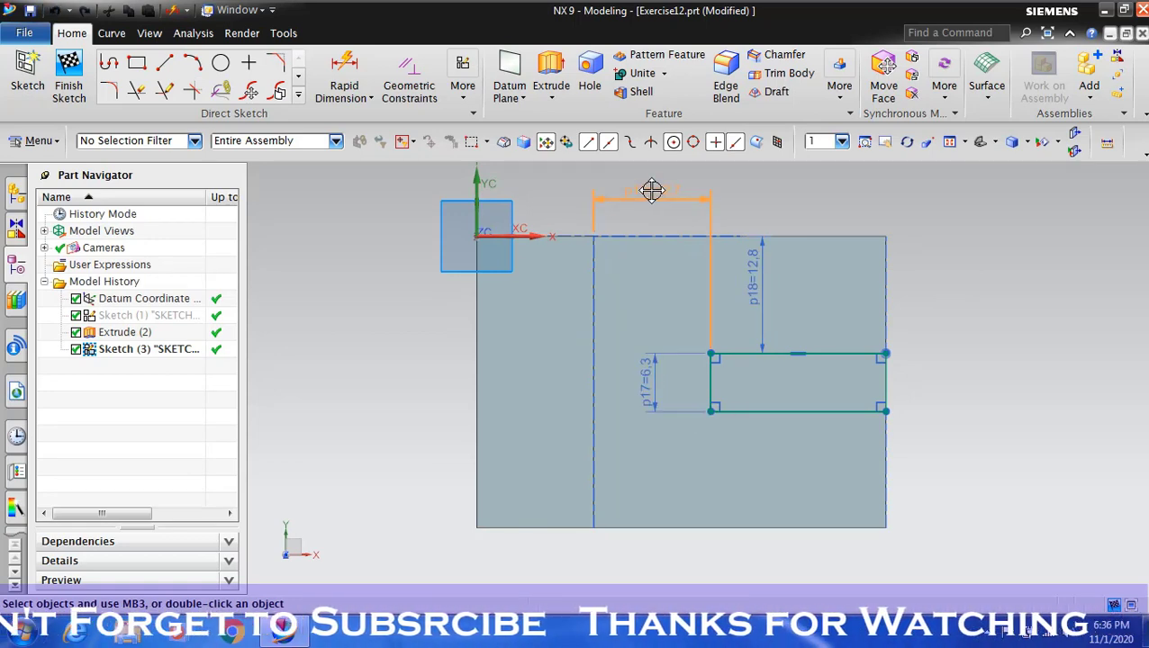
Finish the slot sketch and extrude the rectangle downward as a Subtract cut through the base
{"action": "left_click", "coordinate": [68, 82]}
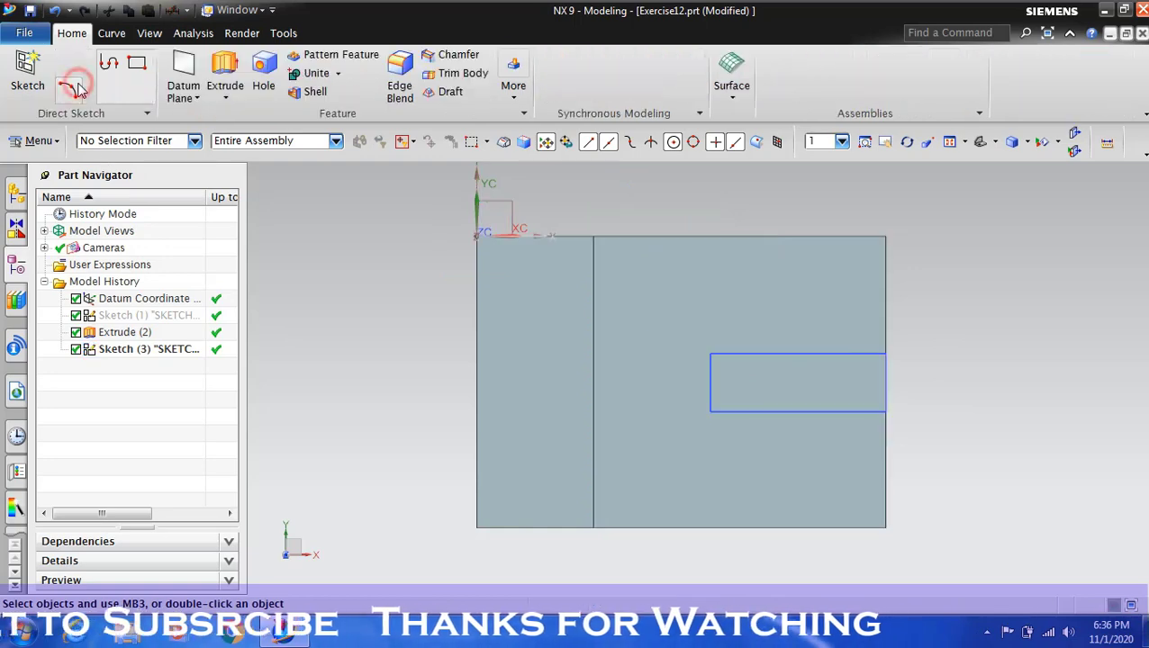
{"action": "left_click", "coordinate": [908, 144]}
{"action": "left_click_drag", "start_coordinate": [964, 354], "coordinate": [952, 310]}
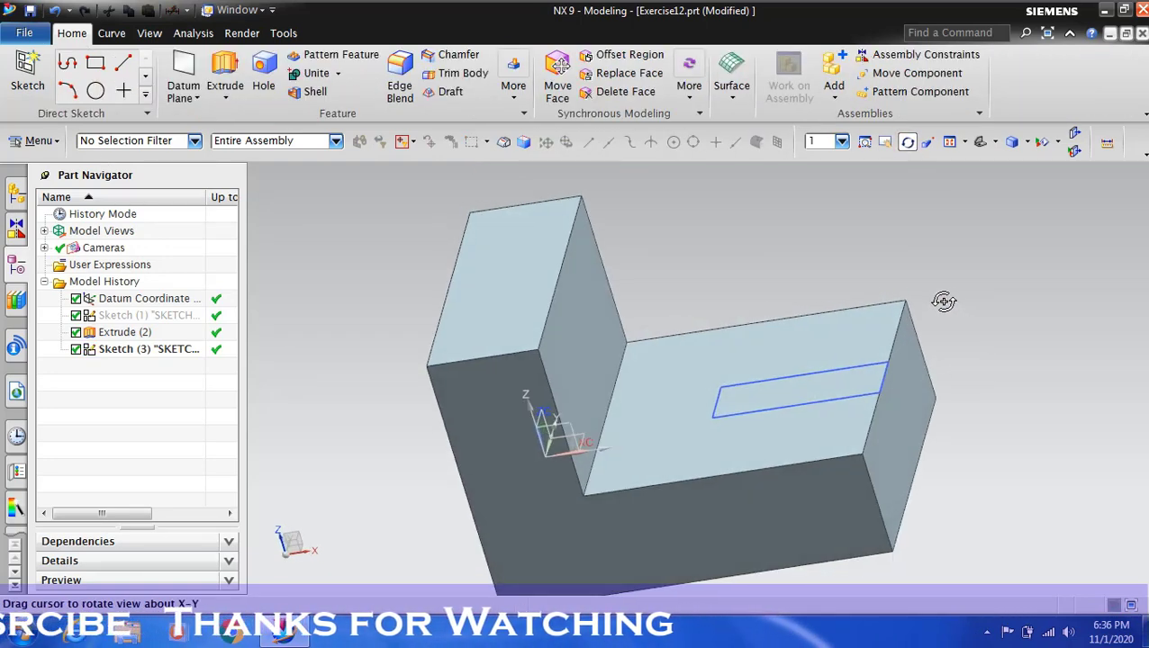
{"action": "left_click", "coordinate": [908, 144]}
{"action": "left_click", "coordinate": [225, 76]}
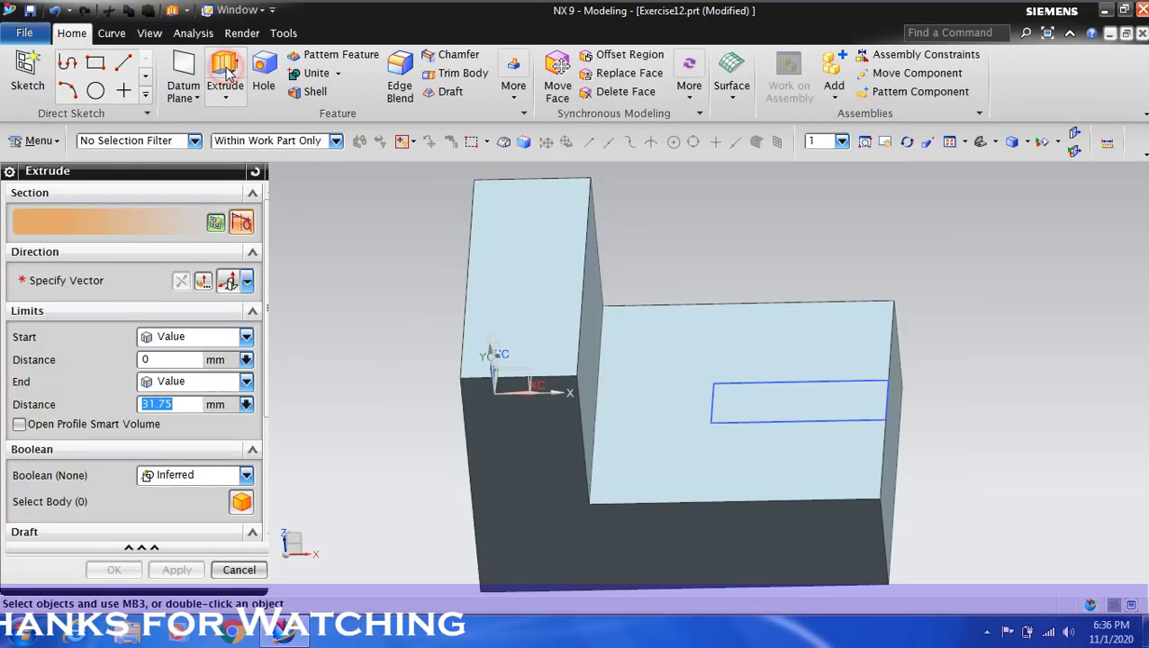
{"action": "left_click", "coordinate": [785, 422]}
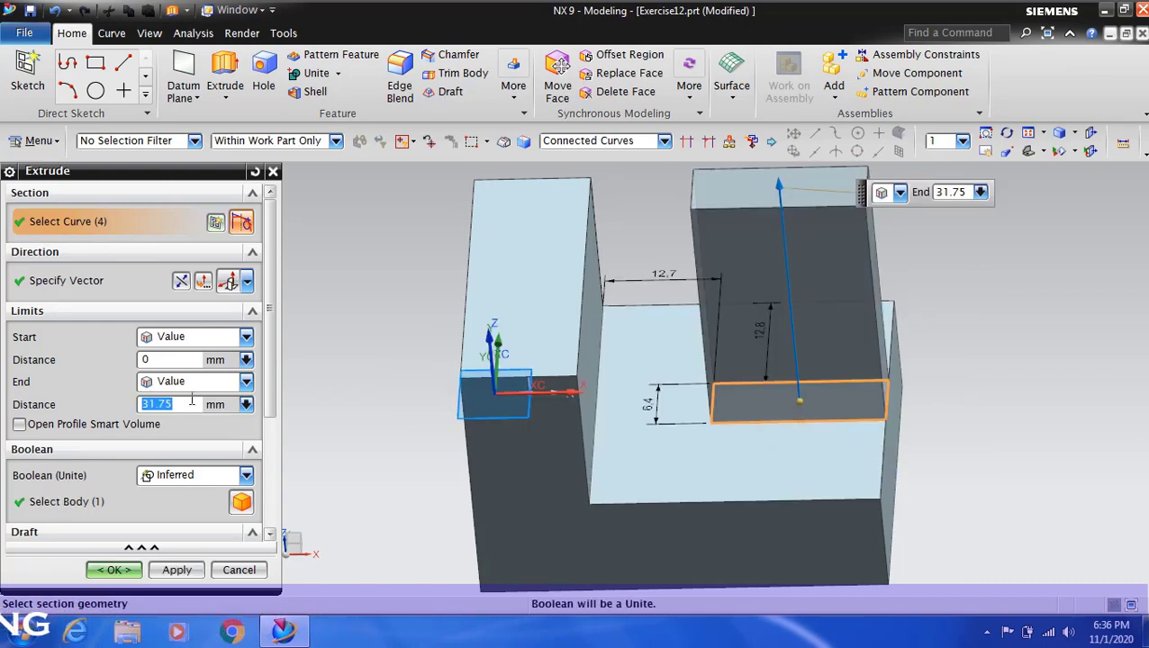
{"action": "left_click", "coordinate": [181, 281]}
{"action": "scroll", "coordinate": [761, 289], "scroll_direction": "down", "scroll_amount": 2}
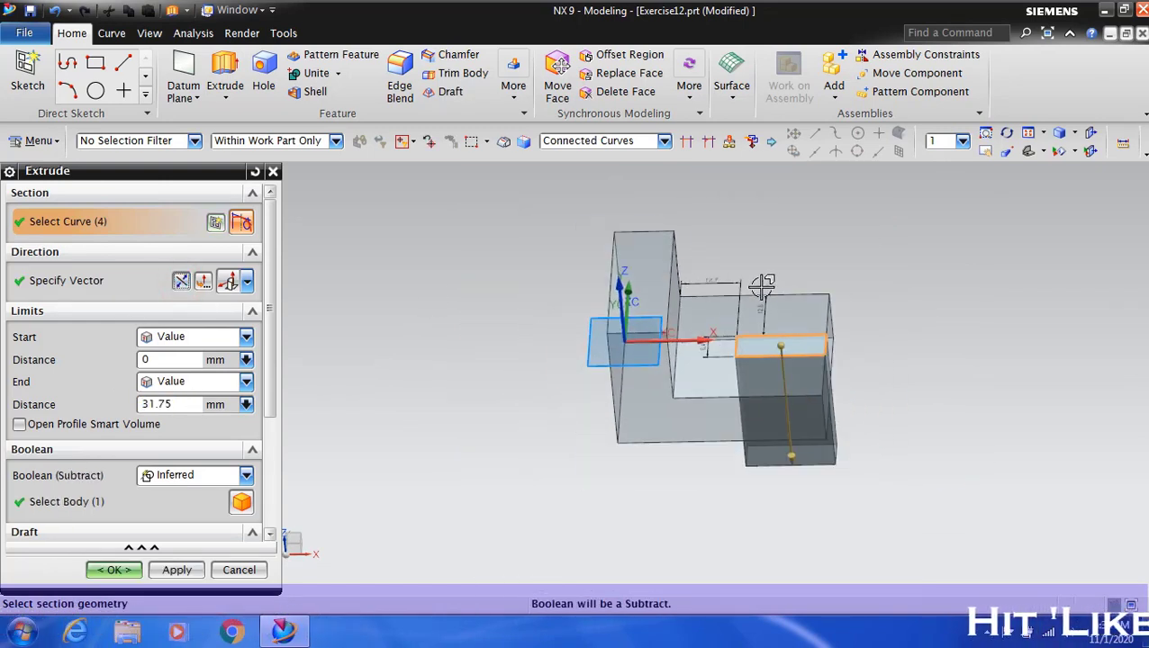
{"action": "scroll", "coordinate": [761, 288], "scroll_direction": "down", "scroll_amount": 1}
{"action": "left_click", "coordinate": [248, 478]}
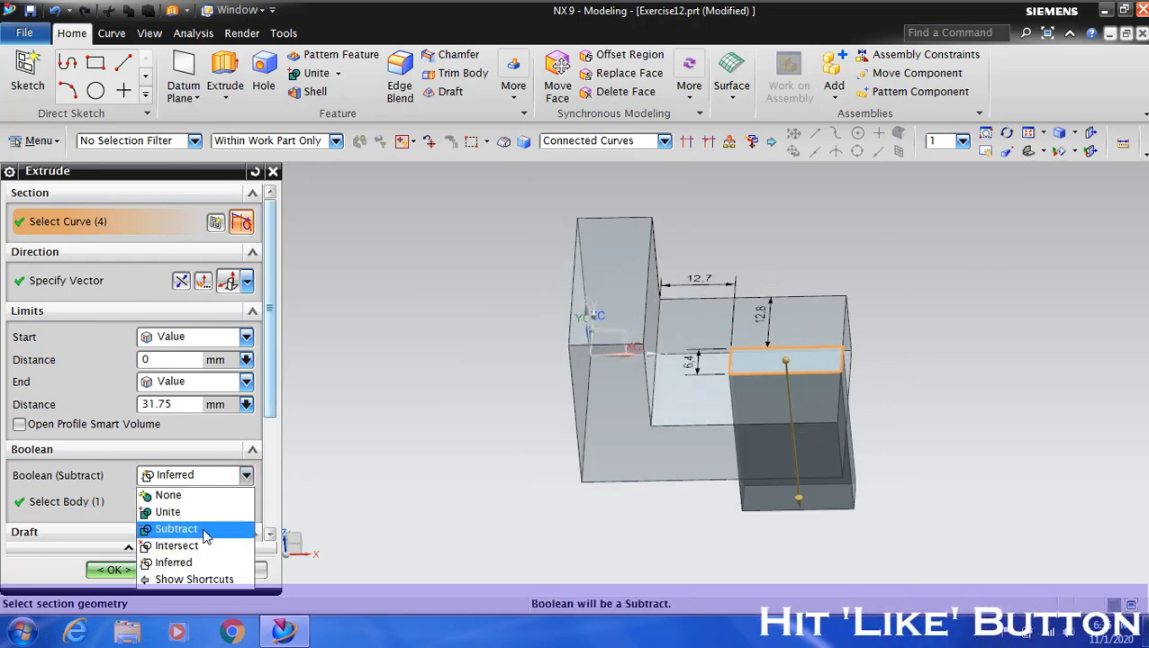
{"action": "left_click", "coordinate": [228, 523]}
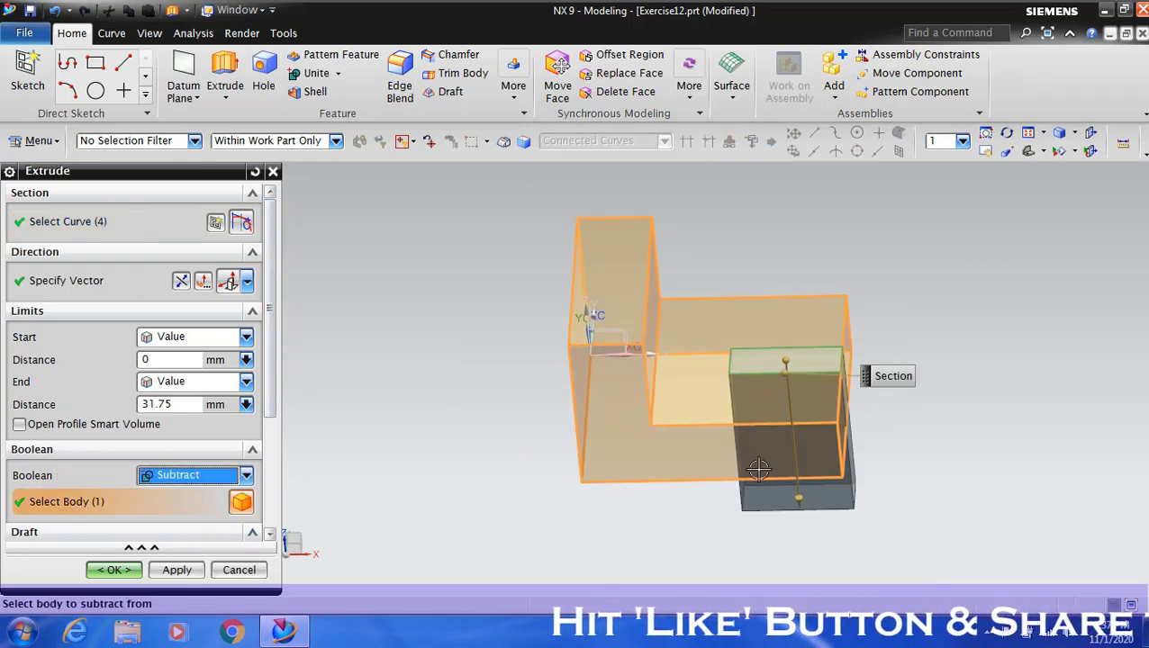
{"action": "left_click", "coordinate": [112, 570]}
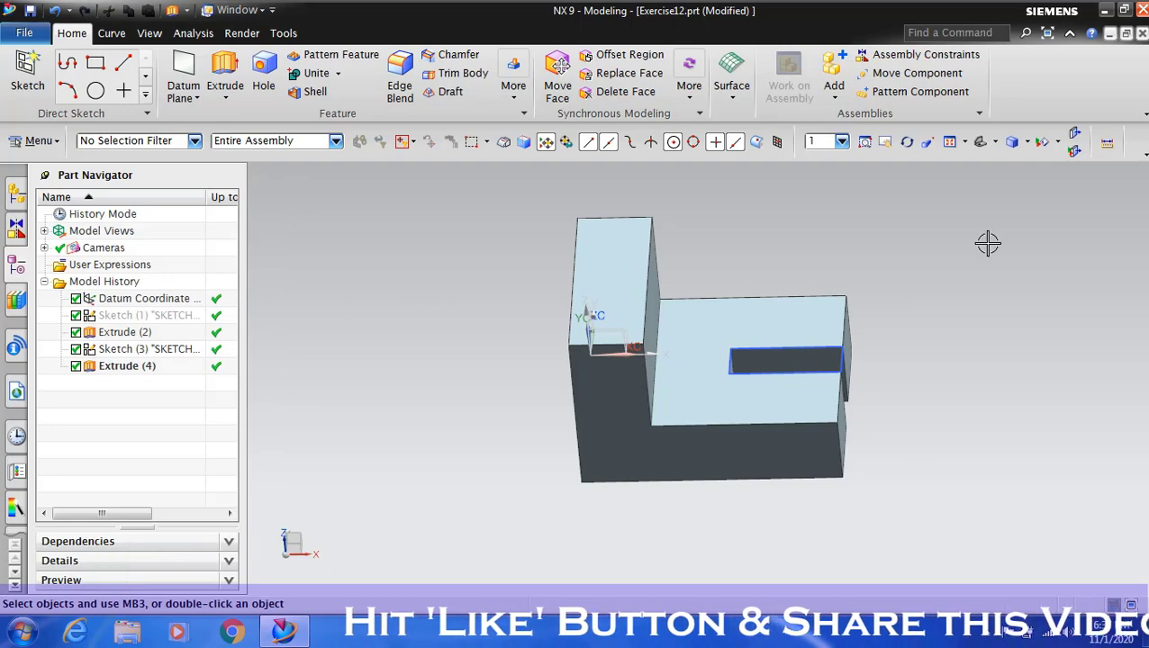
Hide the slot sketch
{"action": "left_click", "coordinate": [908, 141]}
{"action": "left_click_drag", "start_coordinate": [941, 270], "coordinate": [890, 267]}
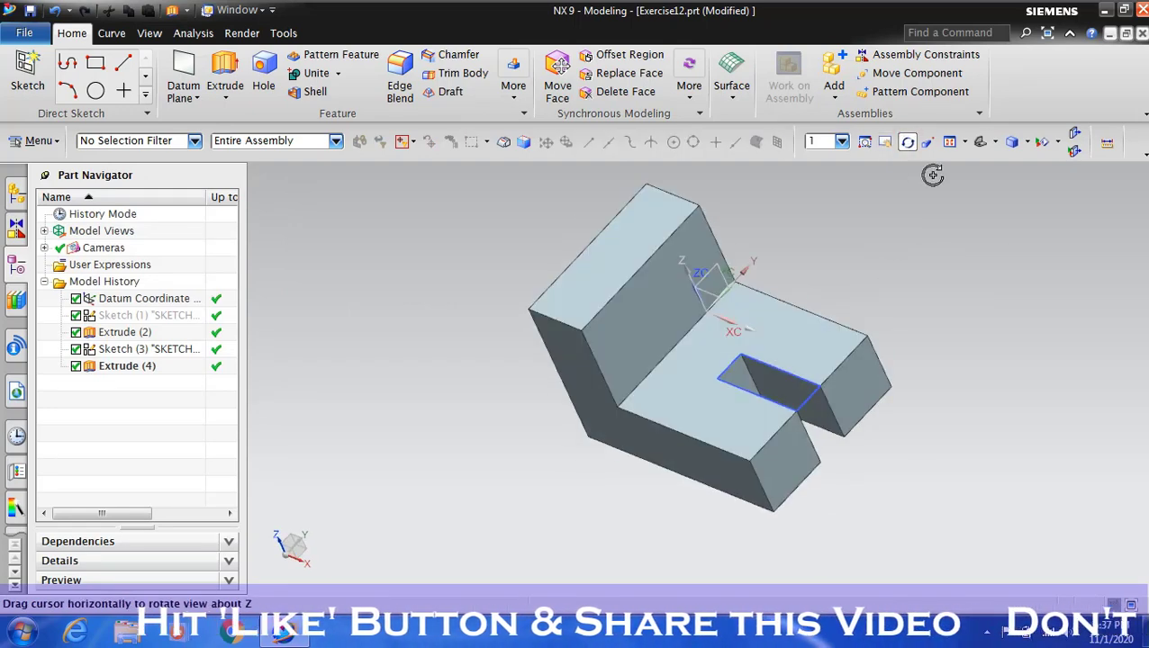
{"action": "right_click", "coordinate": [802, 394]}
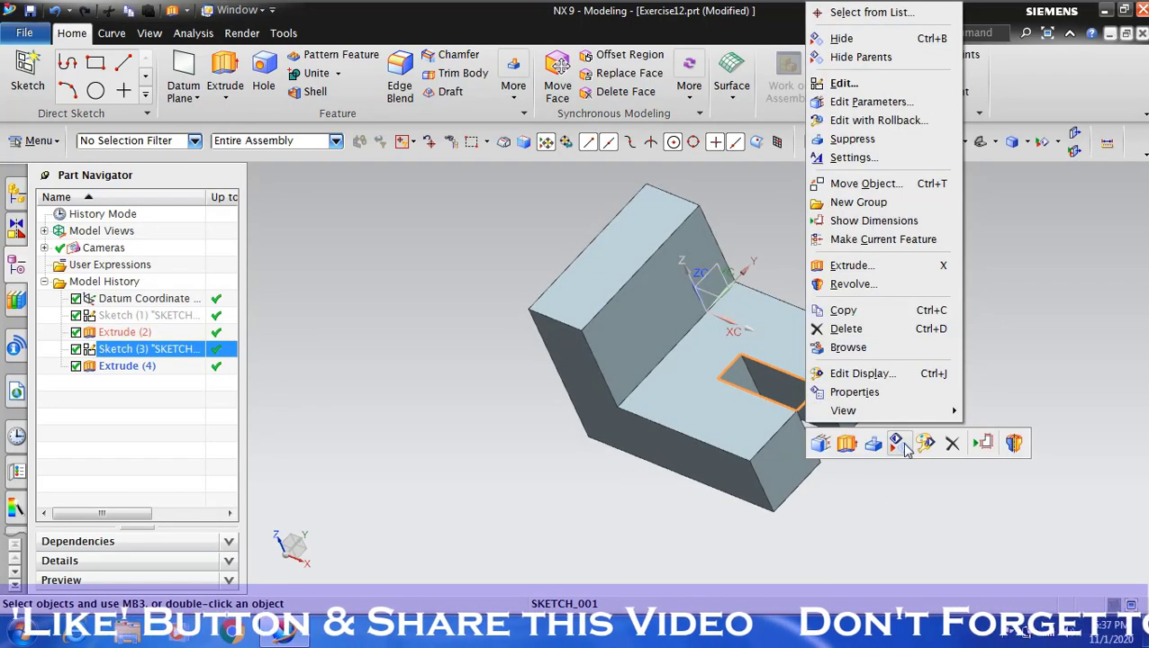
{"action": "left_click", "coordinate": [900, 440]}
Start a sketch on the upright's face and begin a rectangle at its top edge
{"action": "left_click", "coordinate": [18, 85]}
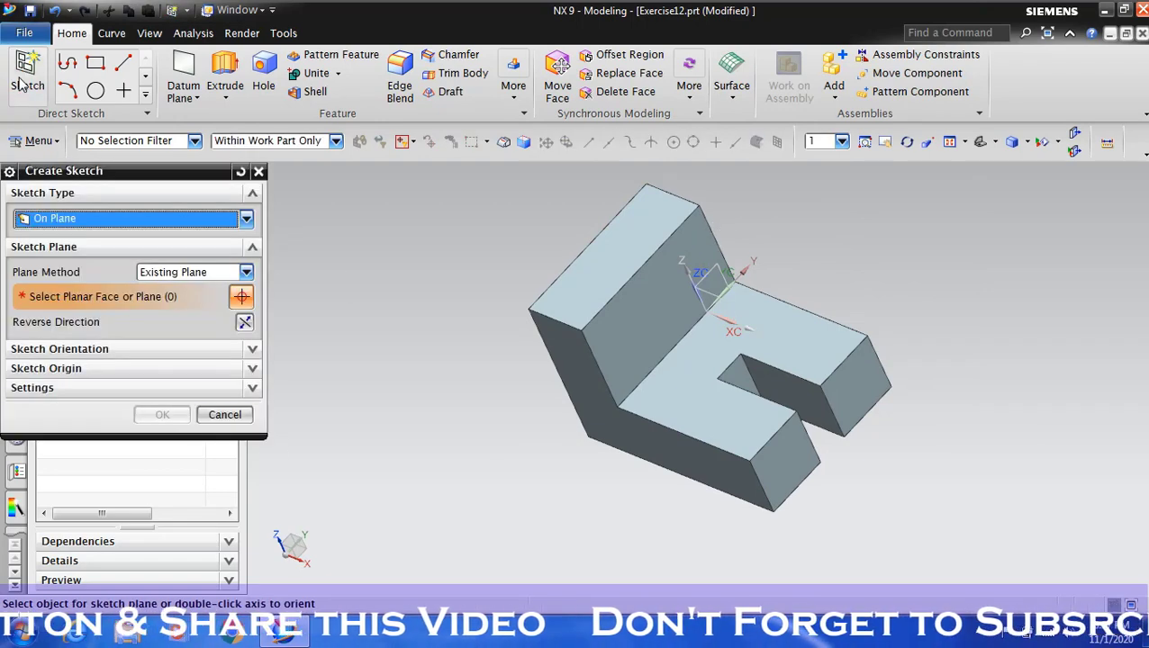
{"action": "left_click", "coordinate": [651, 315]}
{"action": "left_click", "coordinate": [162, 415]}
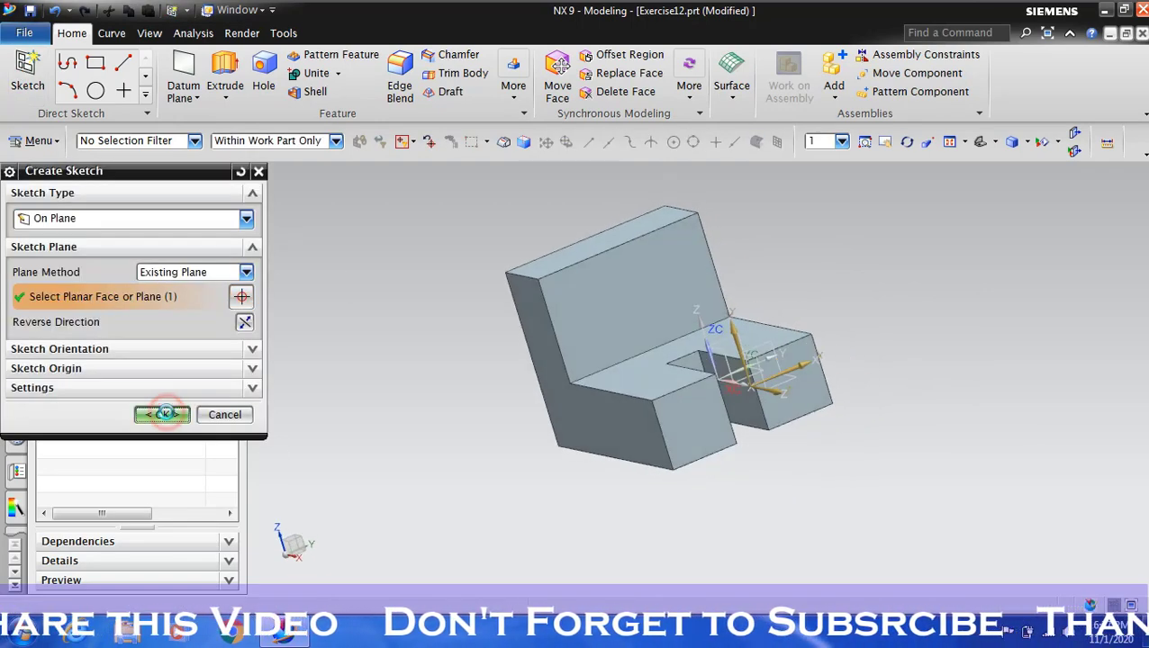
{"action": "scroll", "coordinate": [631, 234], "scroll_direction": "up", "scroll_amount": 1}
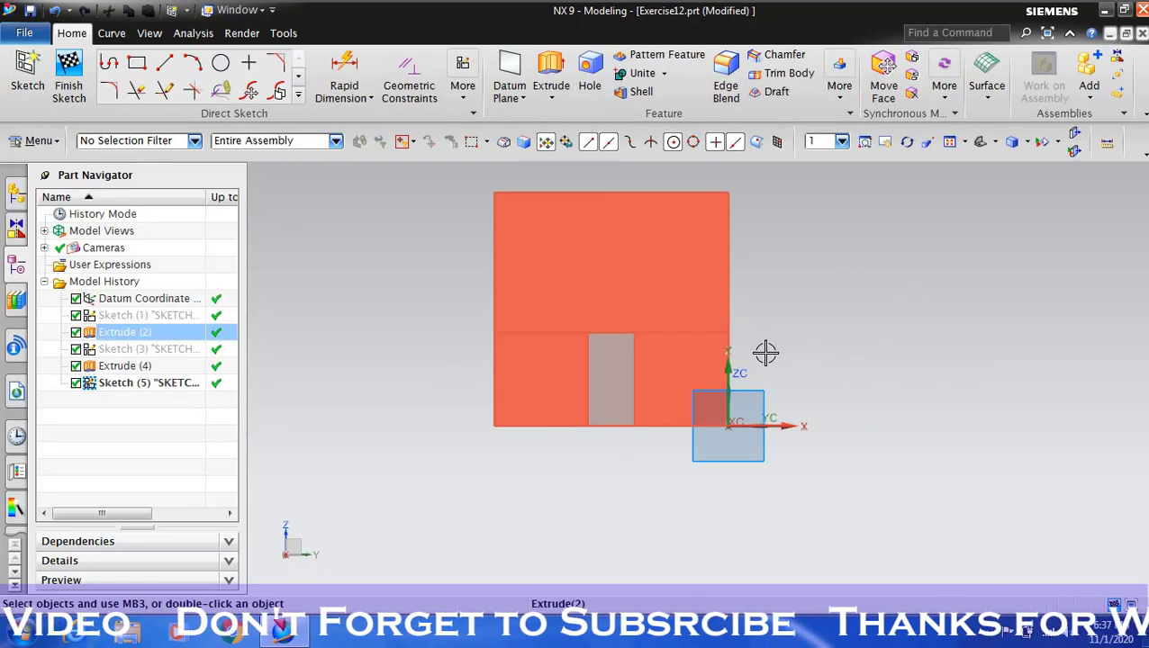
{"action": "scroll", "coordinate": [813, 336], "scroll_direction": "up", "scroll_amount": 2}
{"action": "scroll", "coordinate": [854, 441], "scroll_direction": "down", "scroll_amount": 1}
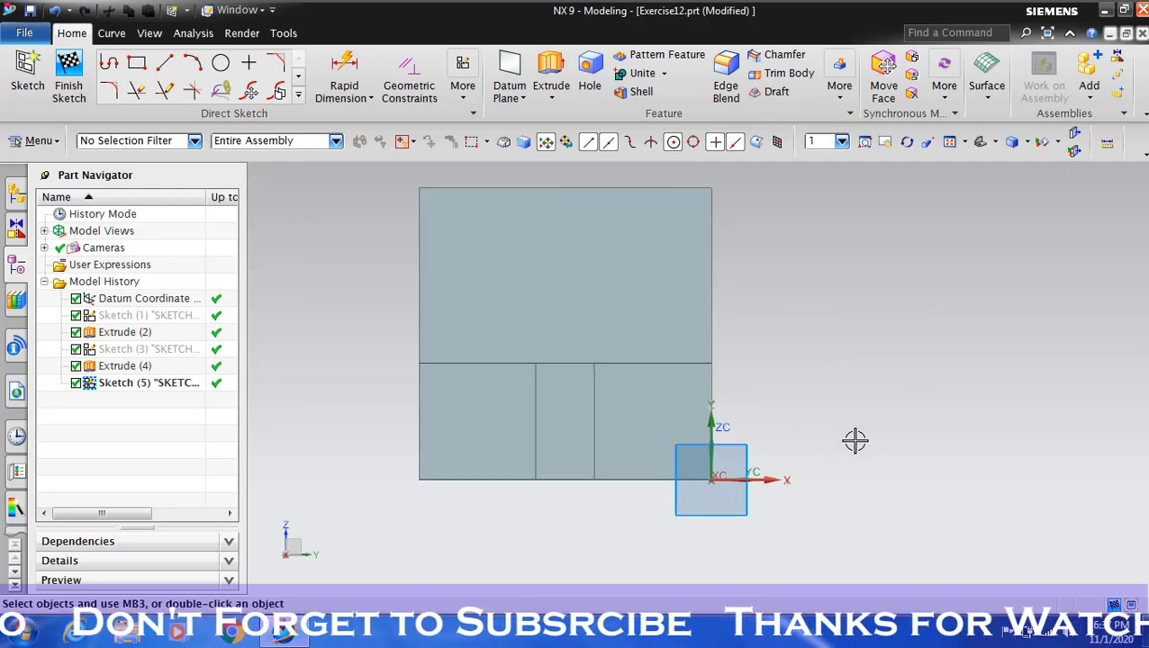
{"action": "left_click", "coordinate": [137, 62]}
{"action": "left_click", "coordinate": [456, 175]}
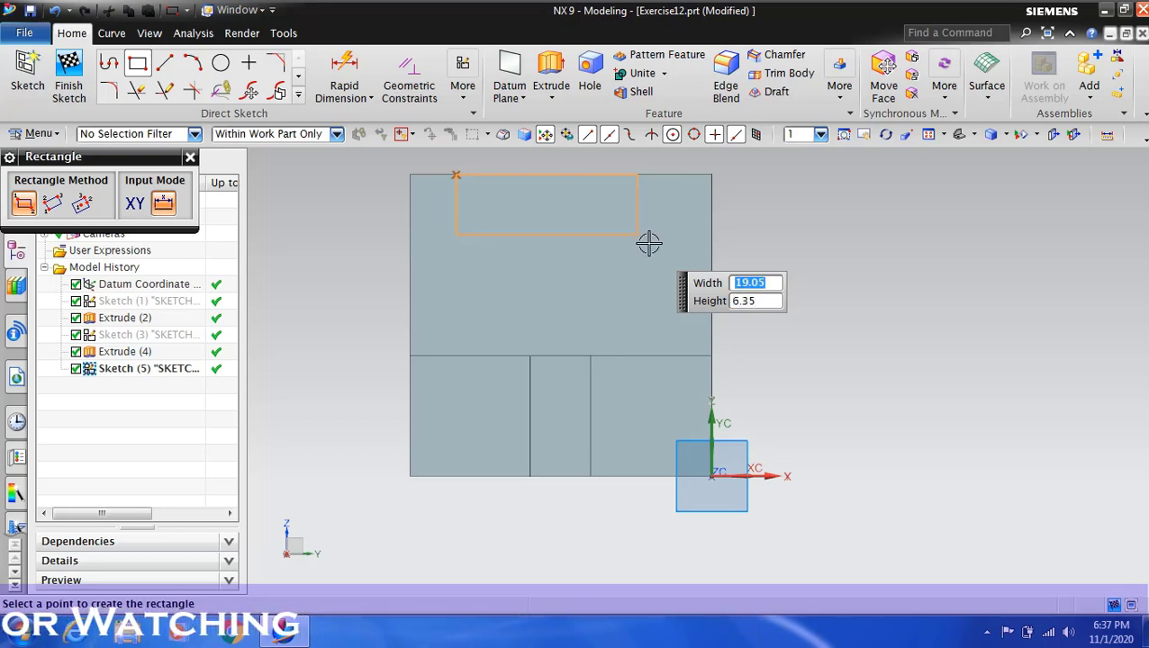
Commit the 19.05 × 6.35 rectangle and change its 7.8 side offset to 6.35
{"action": "key", "text": "Return"}
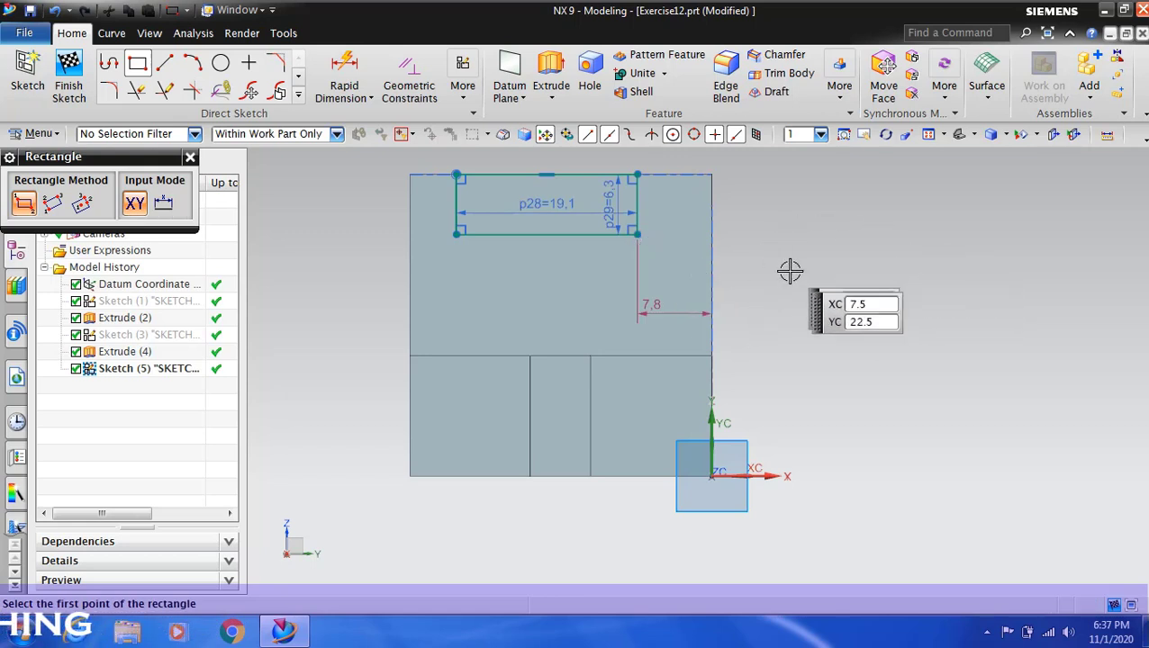
{"action": "key", "text": "Escape"}
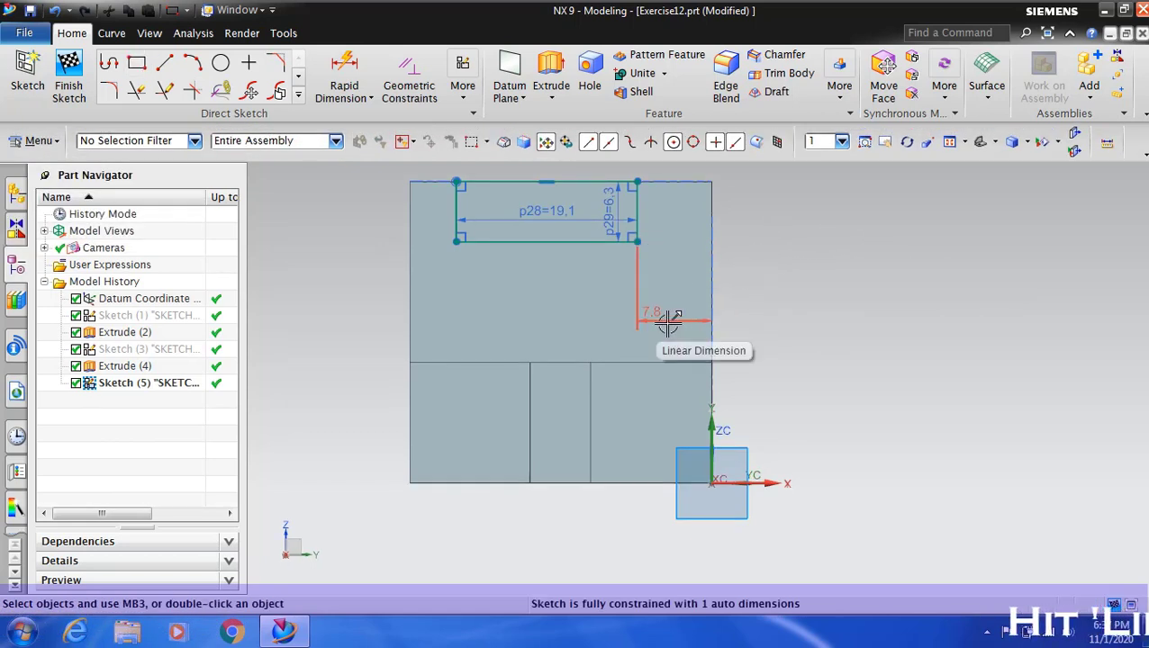
{"action": "double_click", "coordinate": [665, 320]}
{"action": "type", "text": "6.35"}
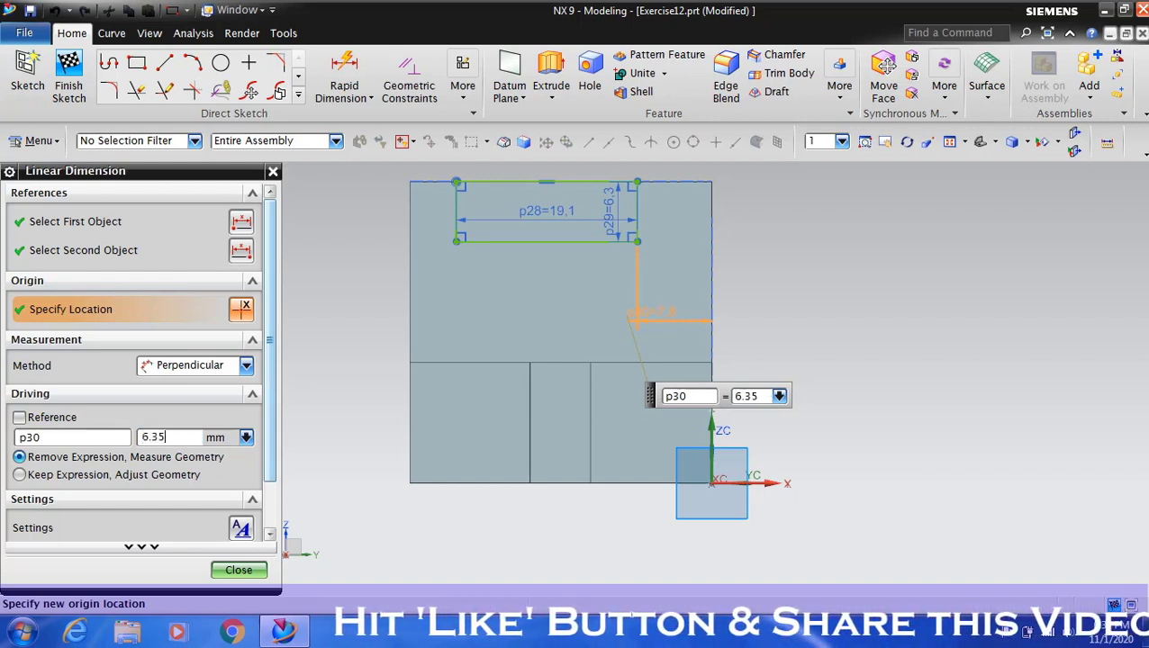
{"action": "key", "text": "Return"}
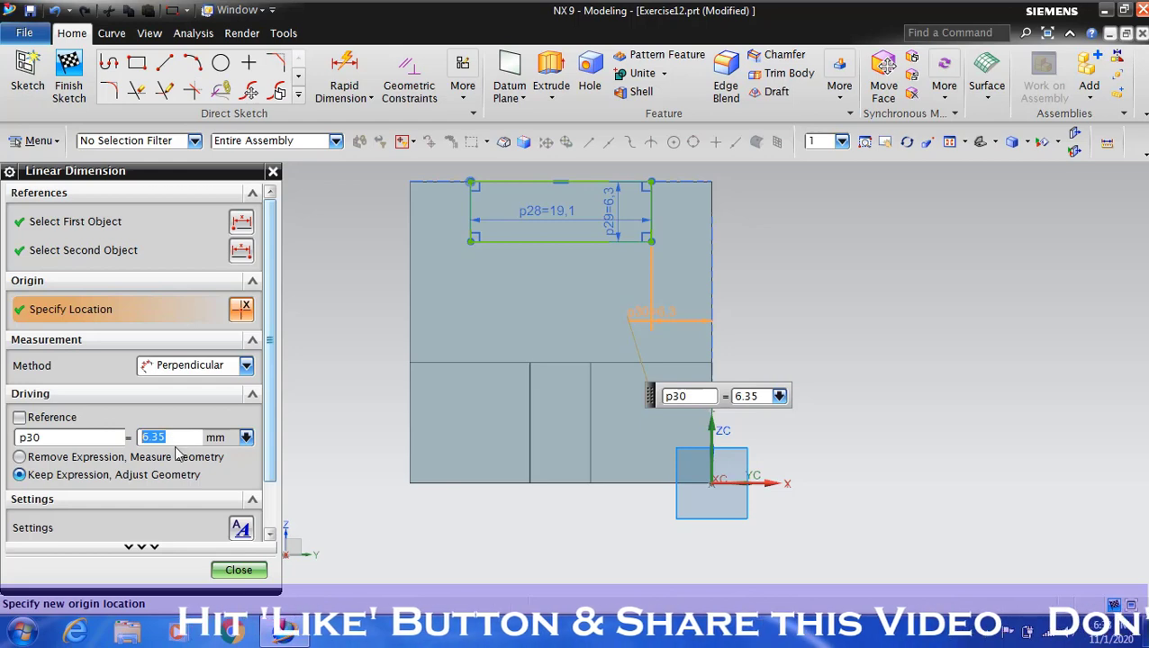
{"action": "left_click", "coordinate": [239, 571]}
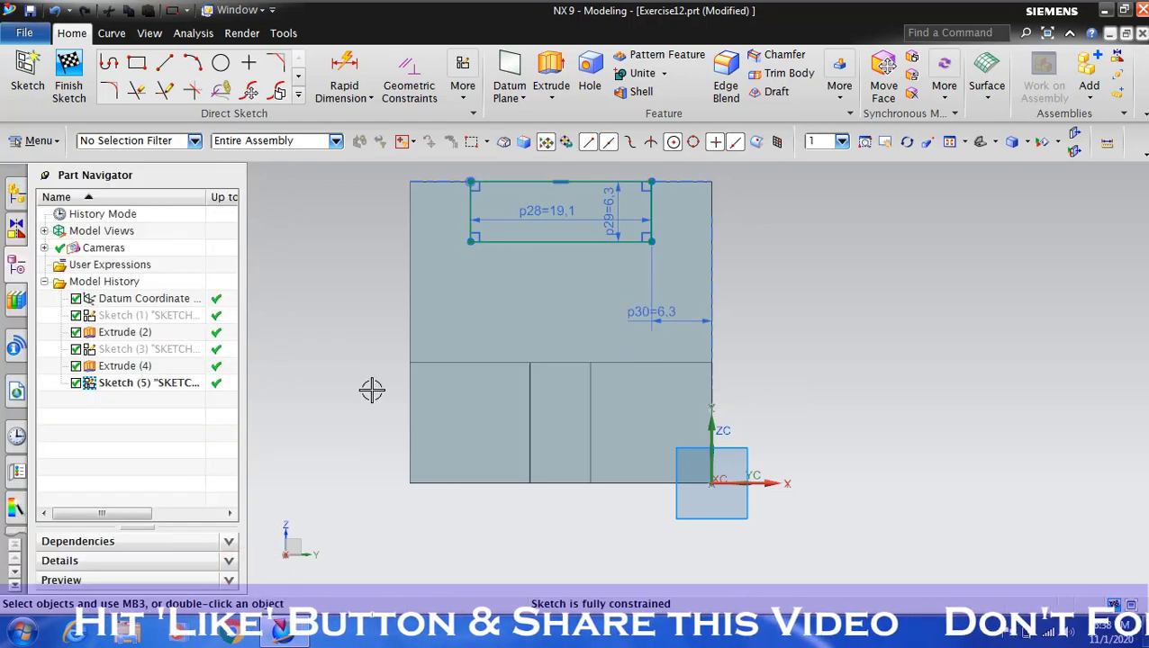
{"action": "left_click", "coordinate": [907, 142]}
{"action": "left_click_drag", "start_coordinate": [868, 274], "coordinate": [895, 319]}
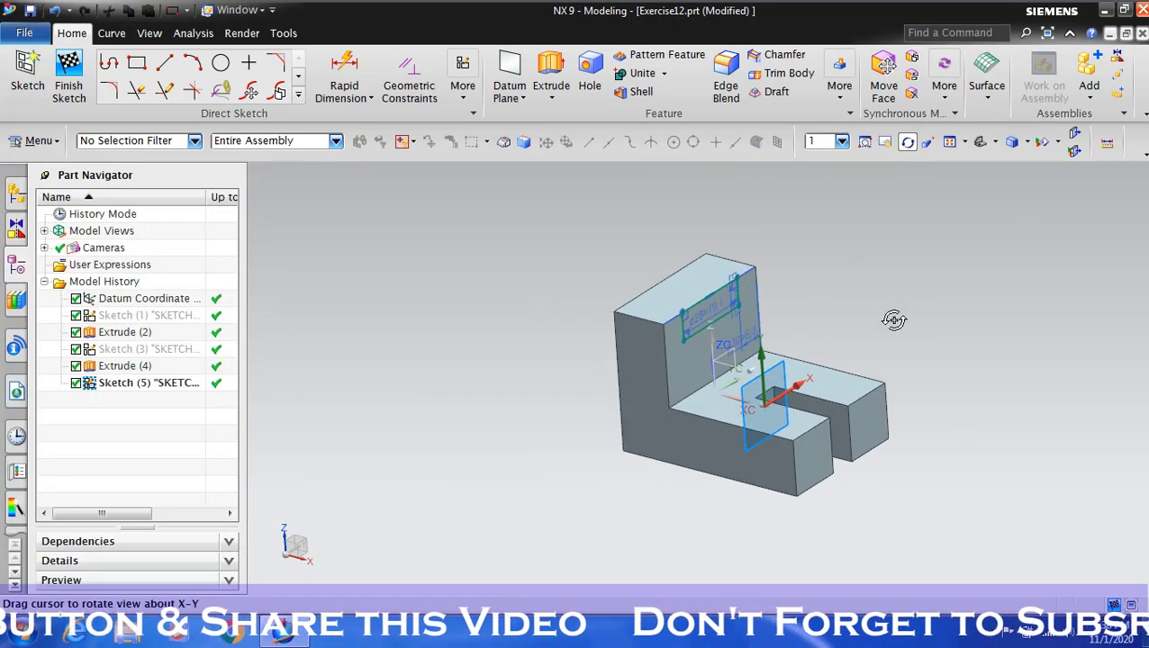
Extrude the notch rectangle reversed into the upright, subtracting it from the bracket body
{"action": "scroll", "coordinate": [894, 320], "scroll_direction": "up", "scroll_amount": 3}
{"action": "key", "text": "Escape"}
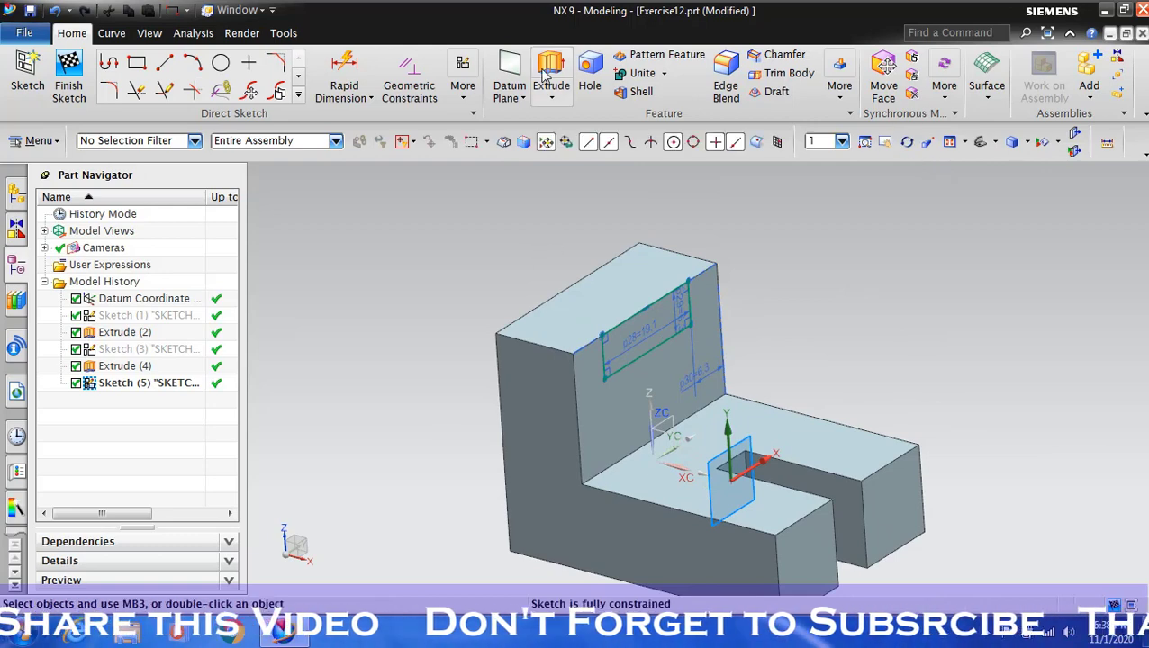
{"action": "left_click", "coordinate": [545, 76]}
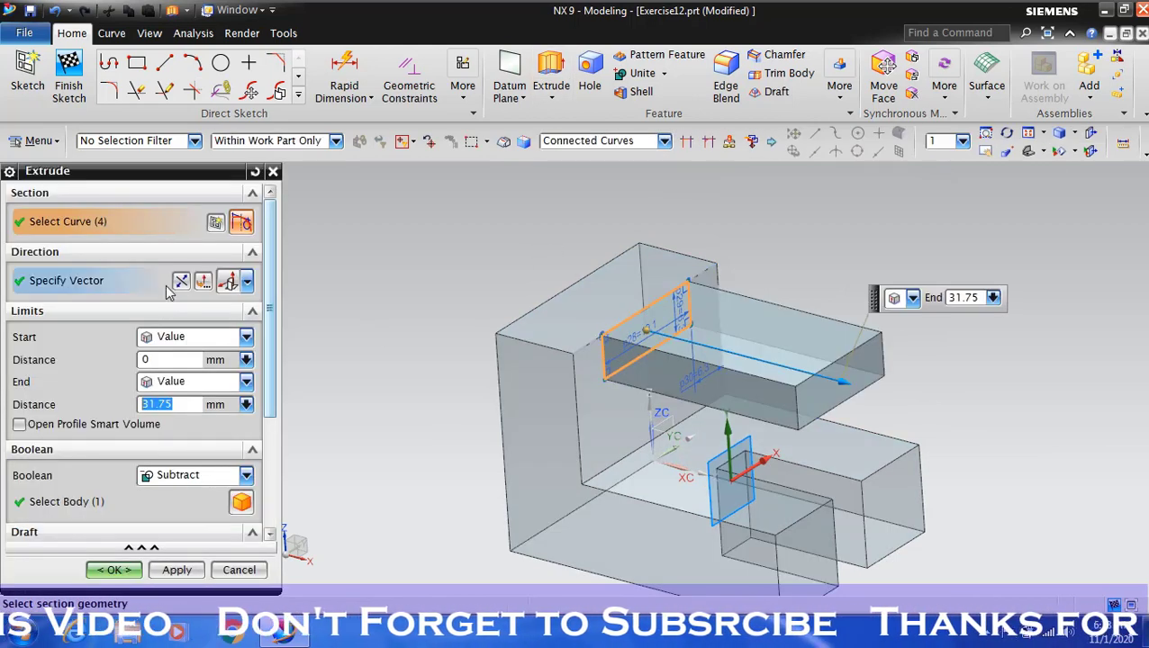
{"action": "left_click", "coordinate": [181, 281]}
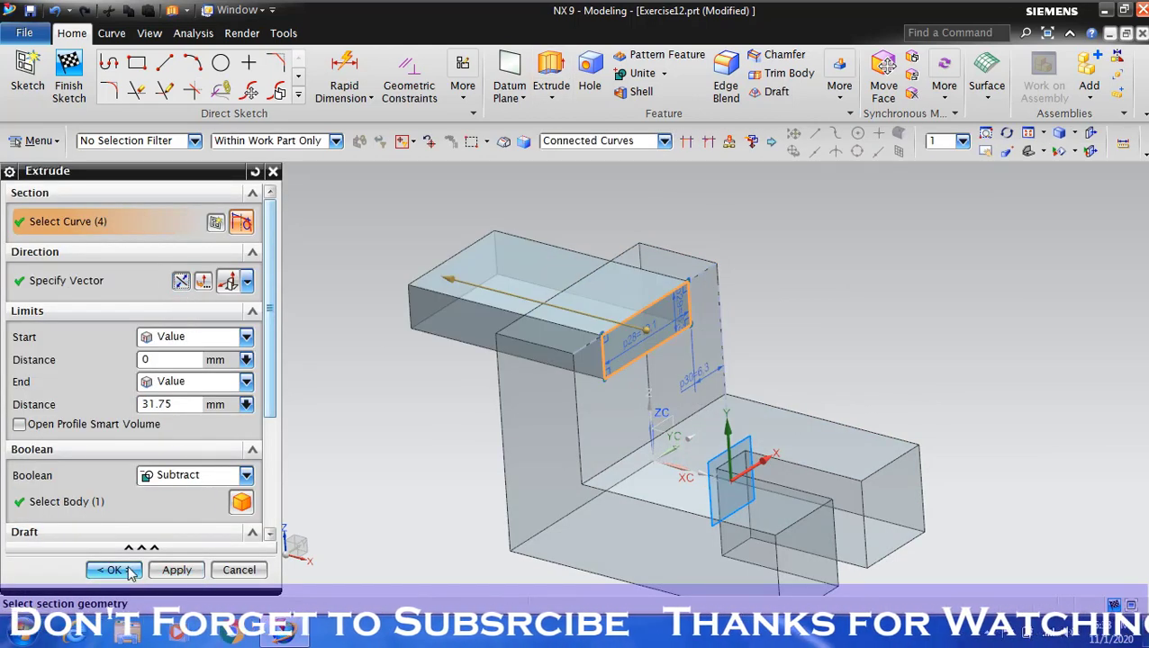
{"action": "left_click", "coordinate": [151, 513]}
{"action": "left_click", "coordinate": [113, 570]}
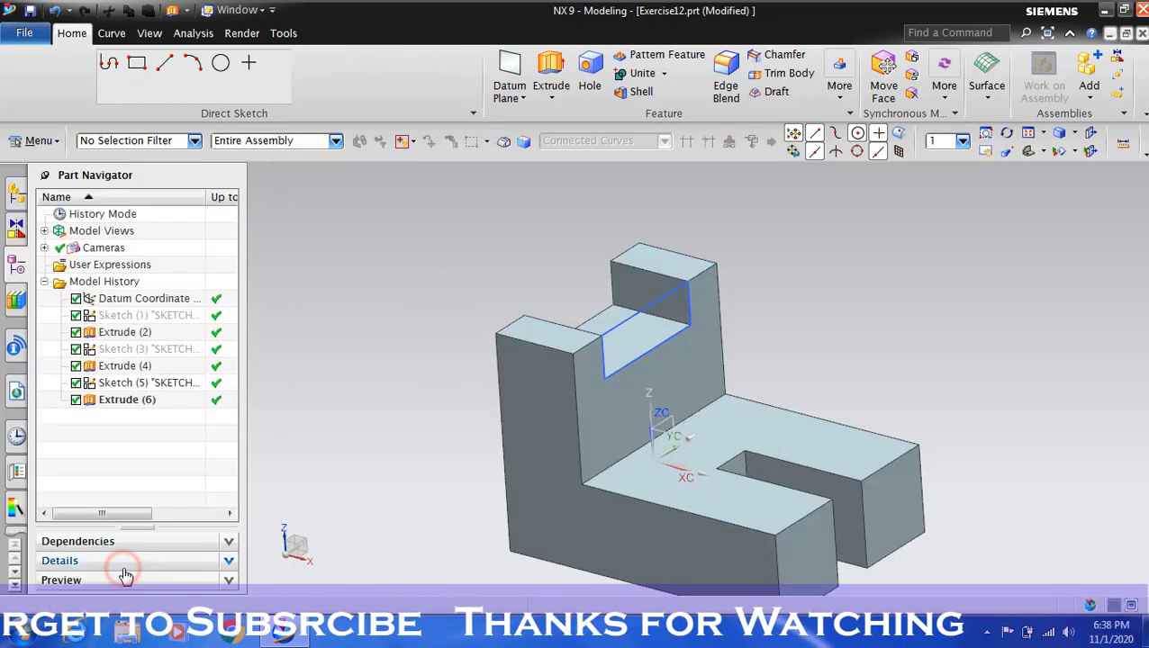
{"action": "right_click", "coordinate": [620, 321]}
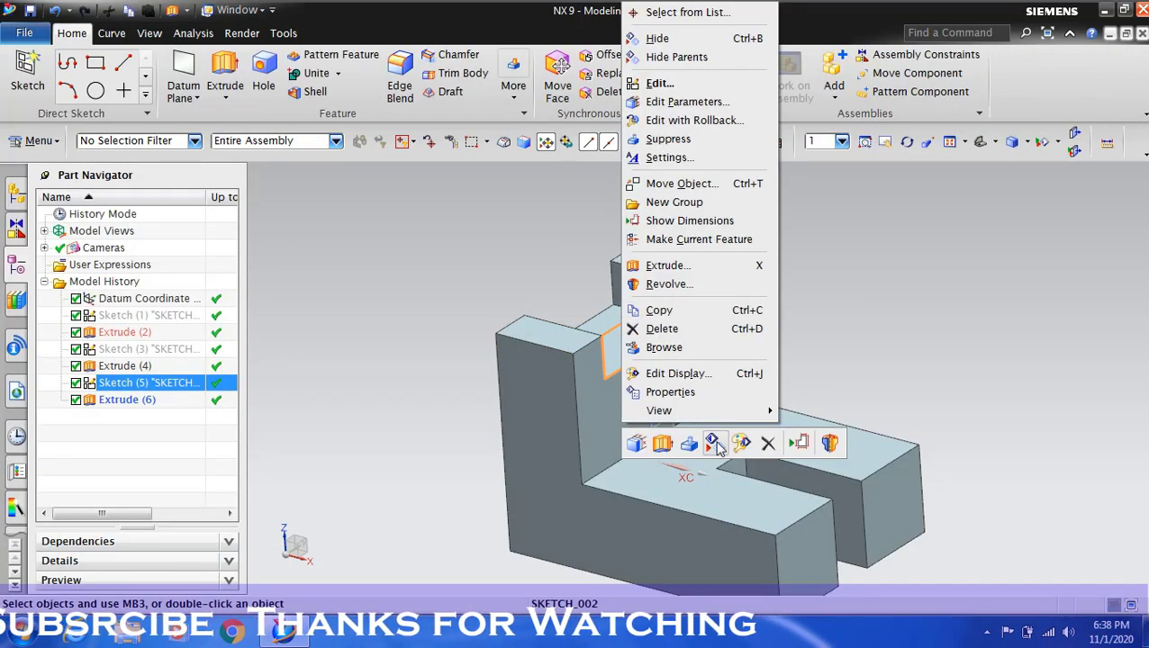
Hide all datums with Show and Hide, leaving only the slotted, notched bracket visible
{"action": "left_click", "coordinate": [780, 315]}
{"action": "scroll", "coordinate": [780, 315], "scroll_direction": "down", "scroll_amount": 2}
{"action": "scroll", "coordinate": [925, 515], "scroll_direction": "up", "scroll_amount": 1}
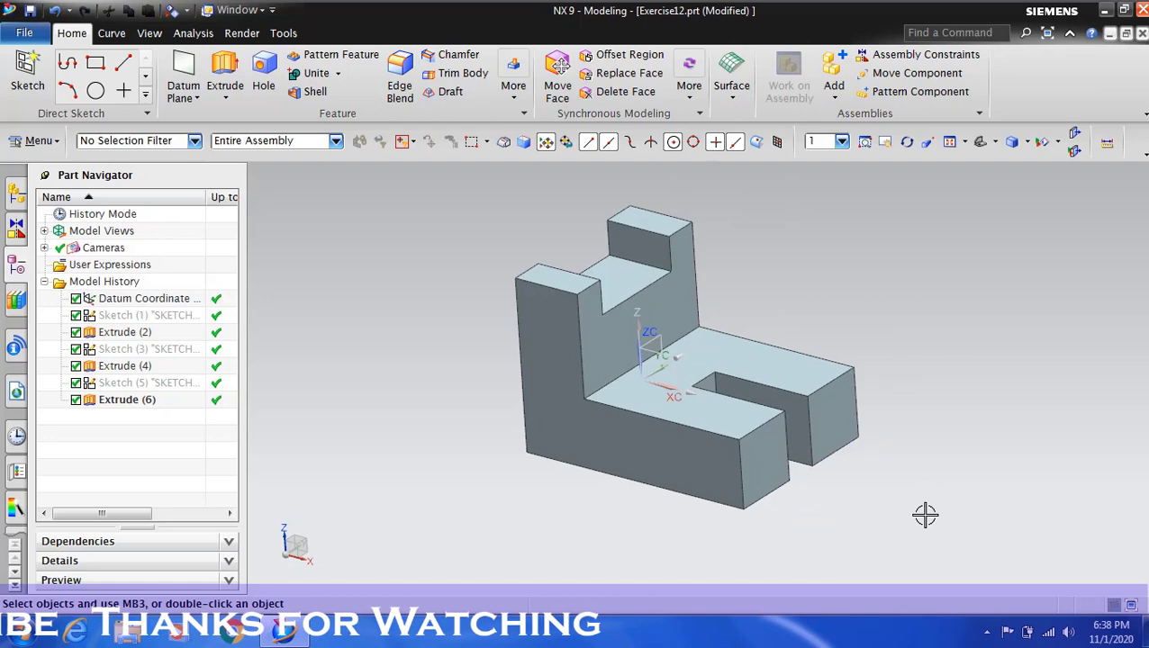
{"action": "left_click", "coordinate": [907, 143]}
{"action": "mouse_move", "coordinate": [847, 249]}
{"action": "left_mouse_down"}
{"action": "mouse_move", "coordinate": [802, 200]}
{"action": "mouse_move", "coordinate": [847, 264]}
{"action": "mouse_move", "coordinate": [991, 277]}
{"action": "mouse_move", "coordinate": [872, 300]}
{"action": "mouse_move", "coordinate": [847, 333]}
{"action": "mouse_move", "coordinate": [820, 342]}
{"action": "mouse_move", "coordinate": [832, 174]}
{"action": "left_mouse_up"}
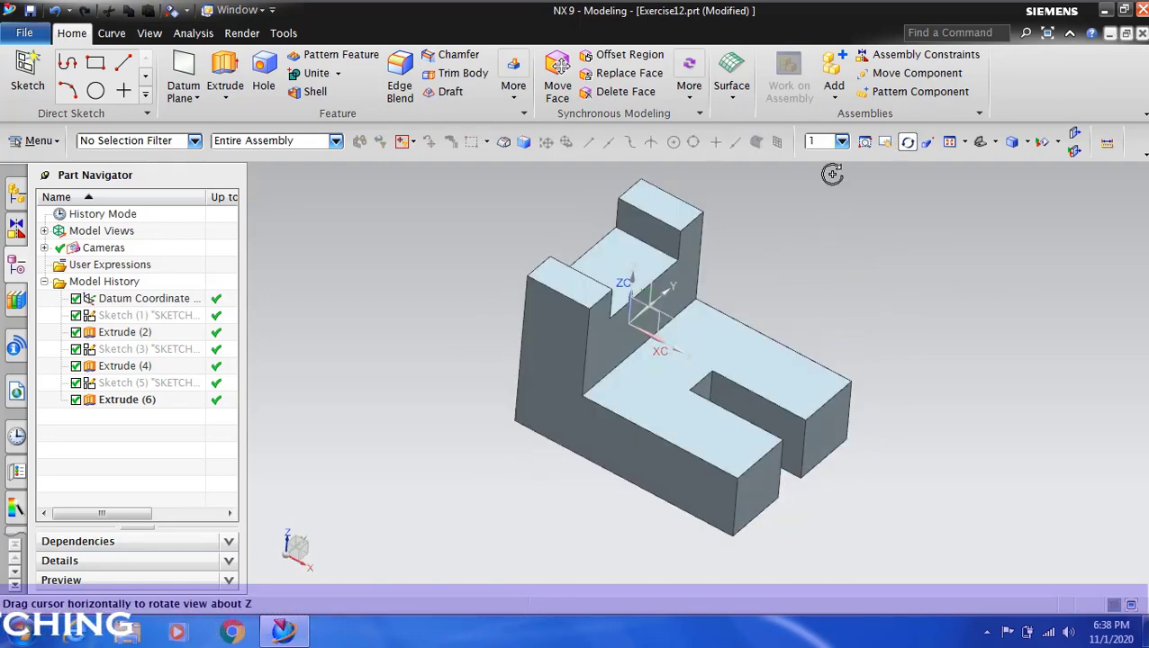
{"action": "left_click", "coordinate": [907, 142]}
{"action": "left_click", "coordinate": [1042, 142]}
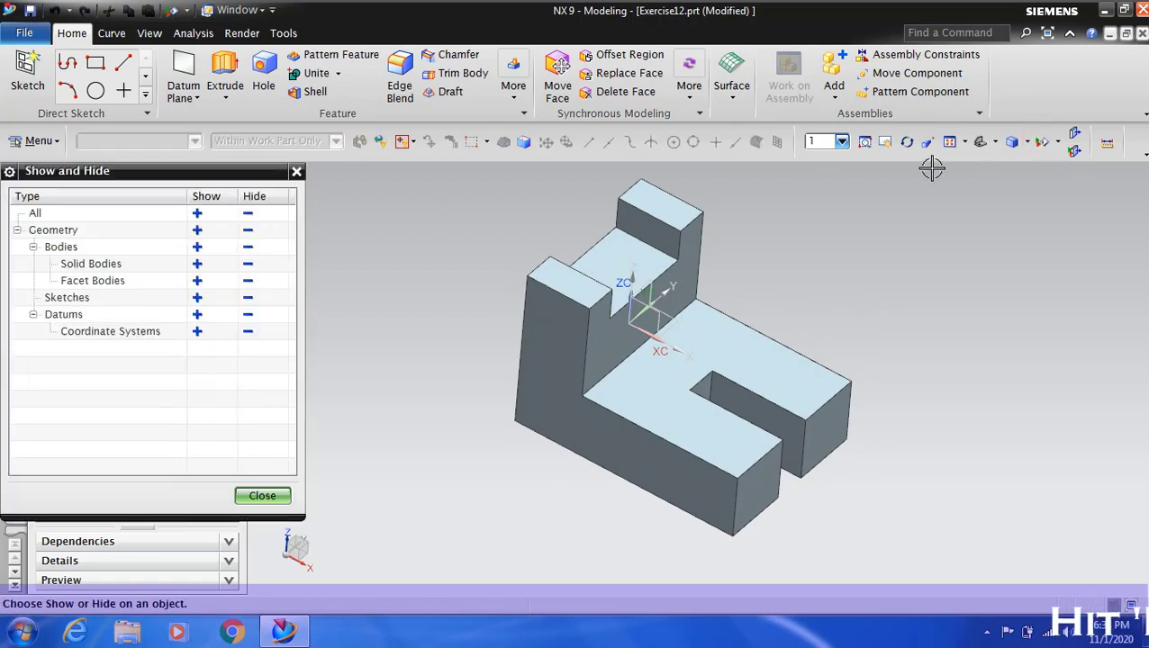
{"action": "left_click", "coordinate": [248, 317]}
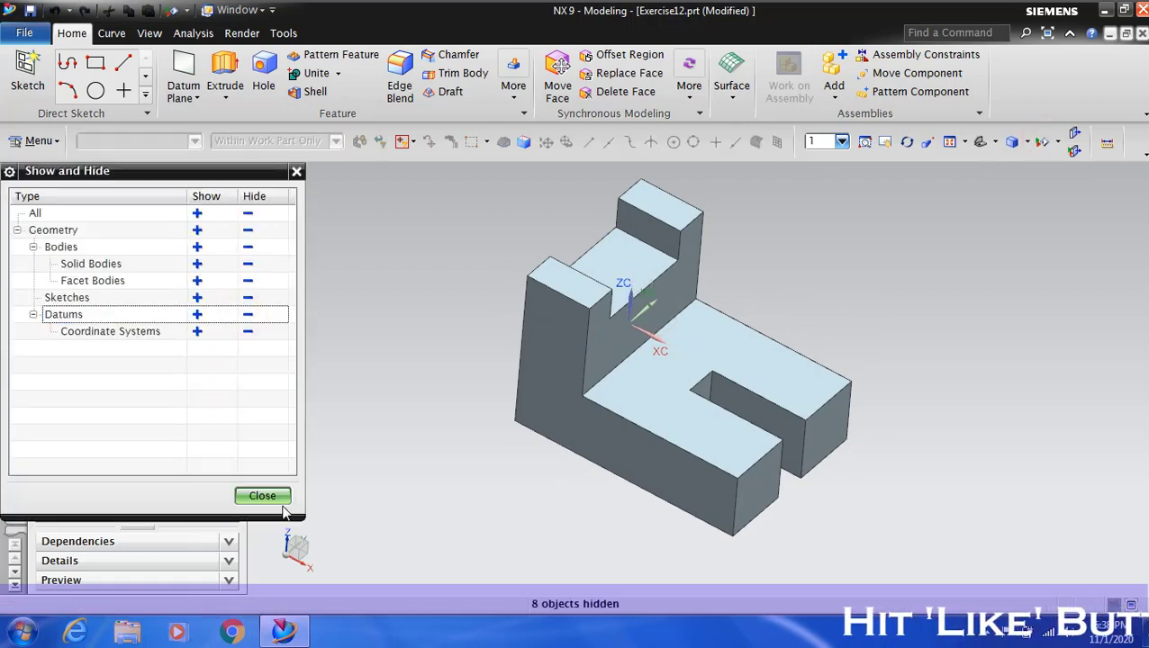
{"action": "left_click", "coordinate": [270, 498]}
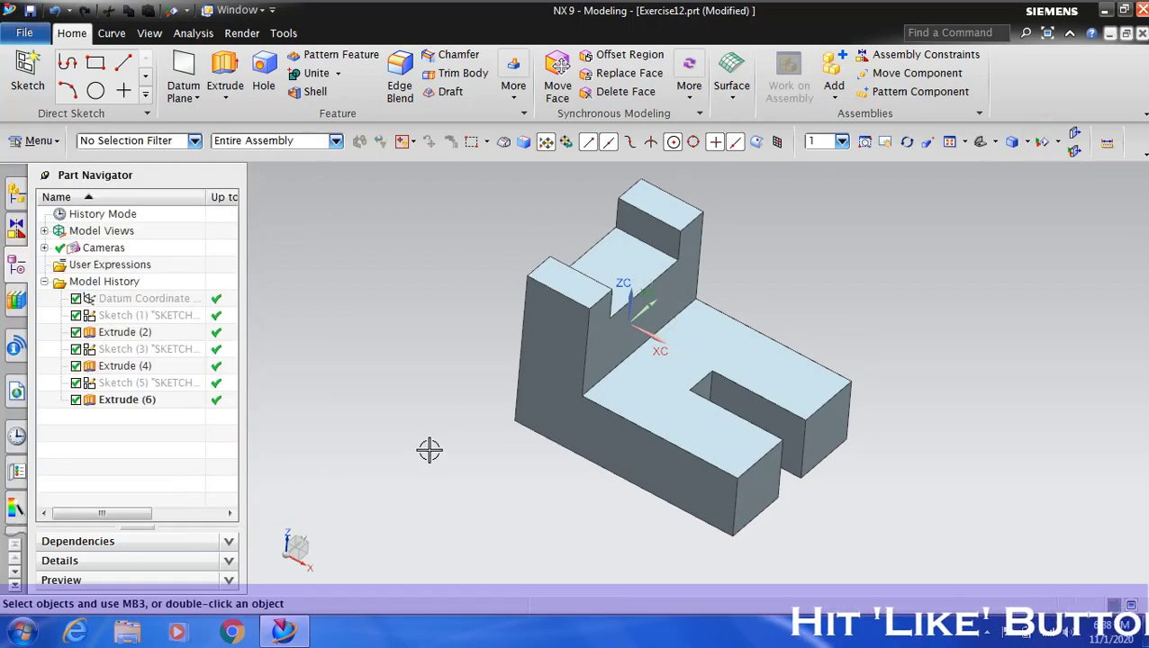
{"action": "left_click", "coordinate": [907, 141]}
{"action": "left_click_drag", "start_coordinate": [897, 307], "coordinate": [882, 292]}
Apply a new four-view layout showing the bracket in Top, Front, Right and Isometric views
{"action": "left_click", "coordinate": [909, 143]}
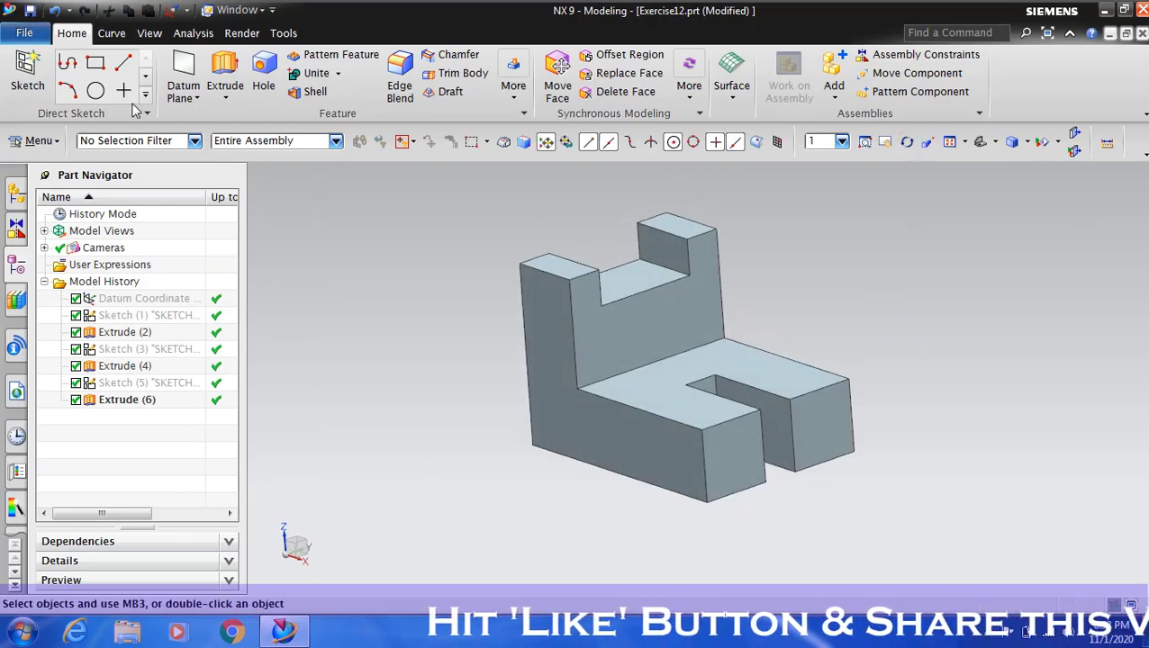
{"action": "left_click", "coordinate": [148, 34]}
{"action": "left_click", "coordinate": [189, 104]}
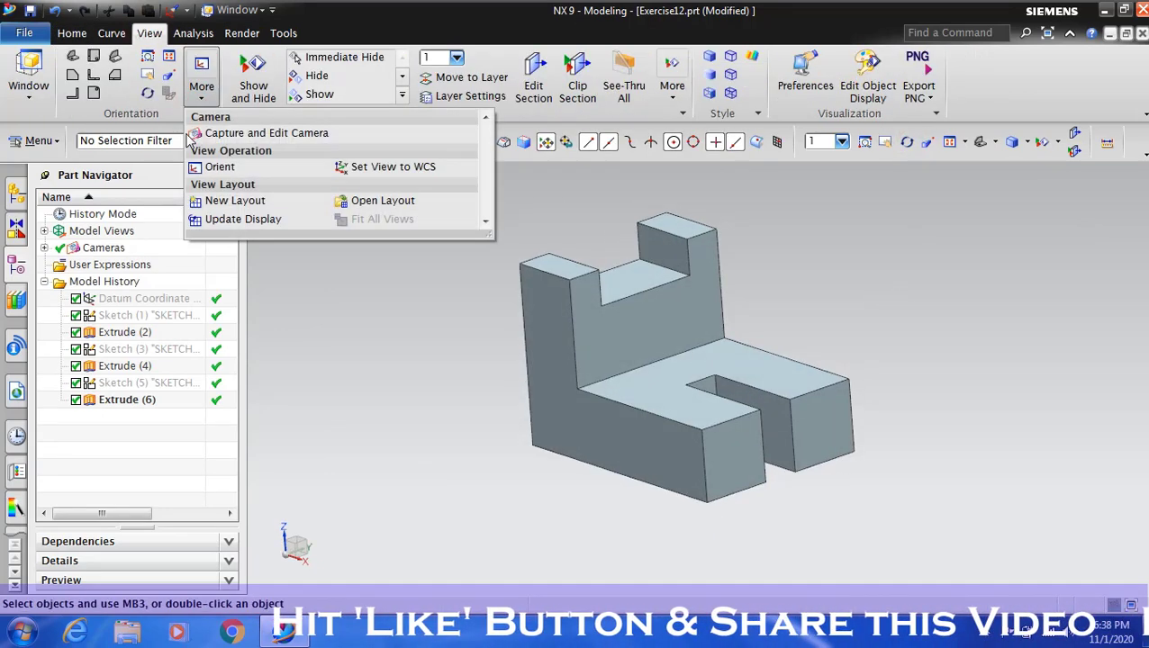
{"action": "left_click", "coordinate": [236, 202]}
{"action": "left_click", "coordinate": [138, 237]}
{"action": "left_click", "coordinate": [113, 453]}
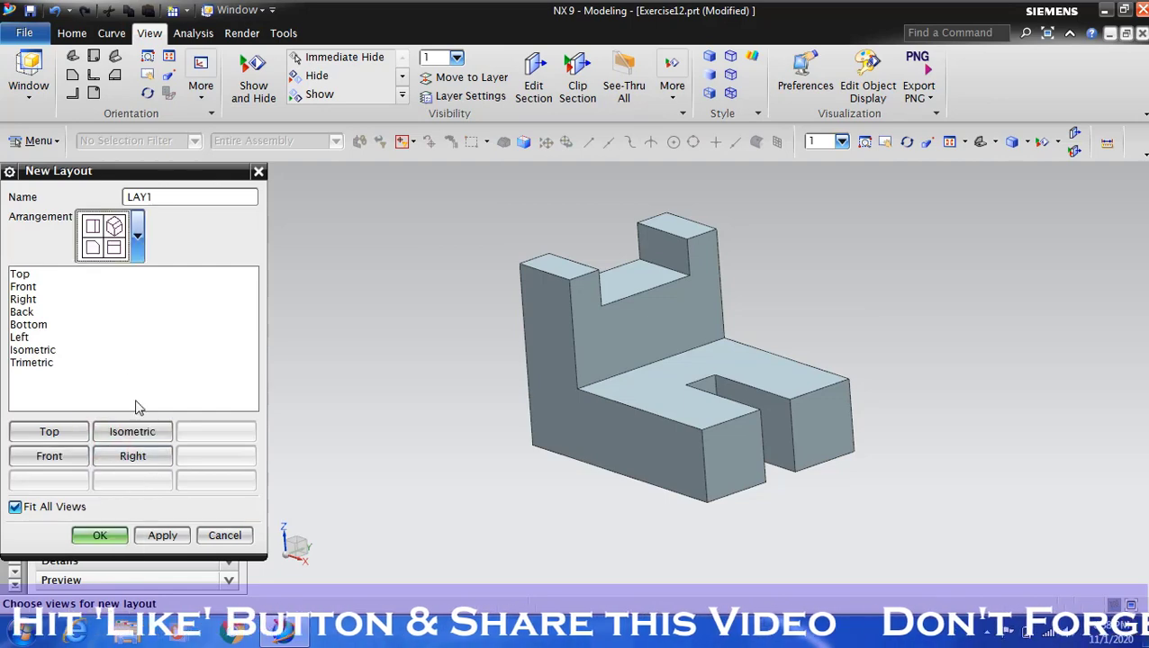
{"action": "left_click", "coordinate": [163, 537]}
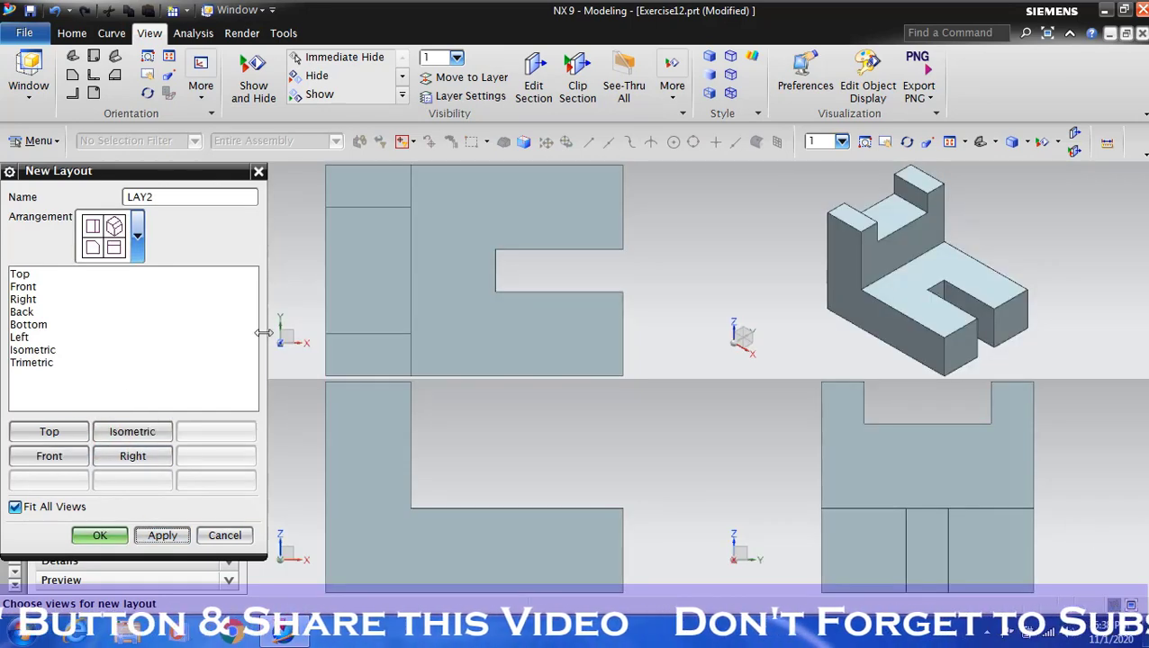
Switch to a single-view layout and orbit the top view back into 3D
{"action": "left_click_drag", "start_coordinate": [268, 341], "coordinate": [238, 332]}
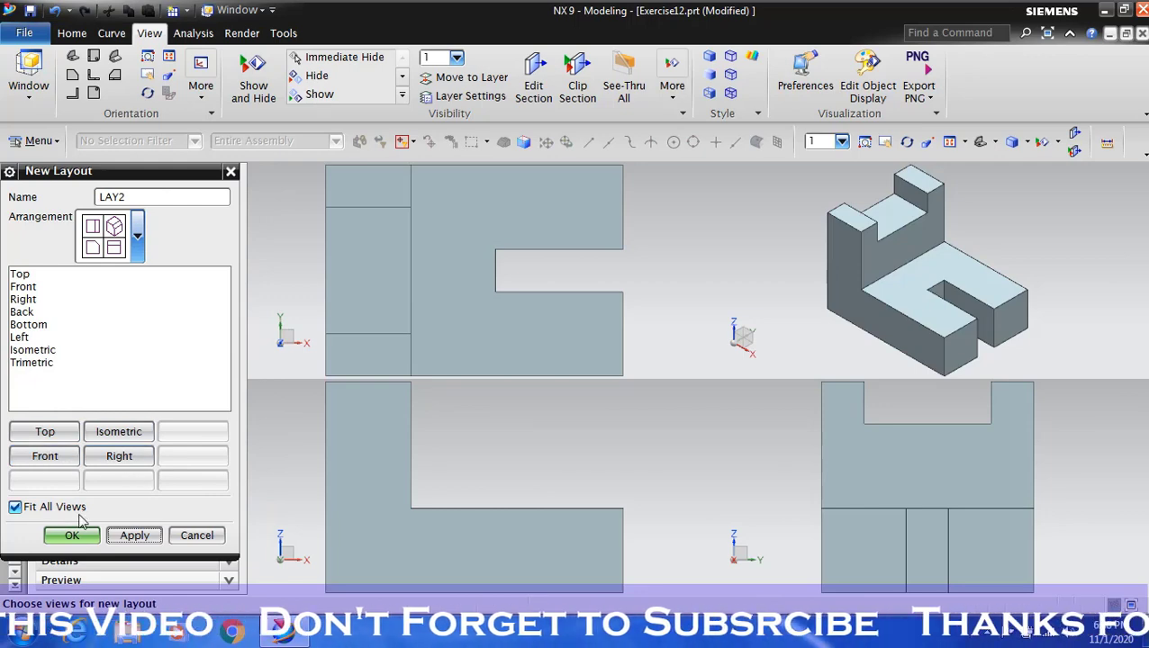
{"action": "left_click", "coordinate": [135, 237]}
{"action": "left_click", "coordinate": [112, 515]}
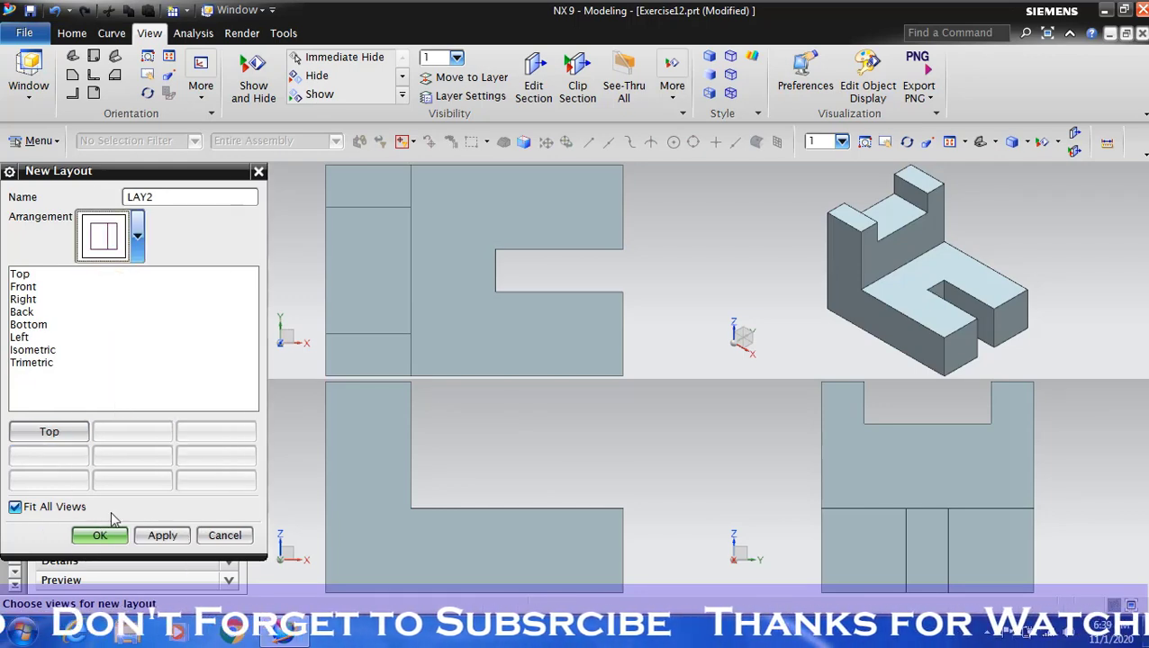
{"action": "left_click", "coordinate": [102, 535]}
{"action": "left_click", "coordinate": [907, 141]}
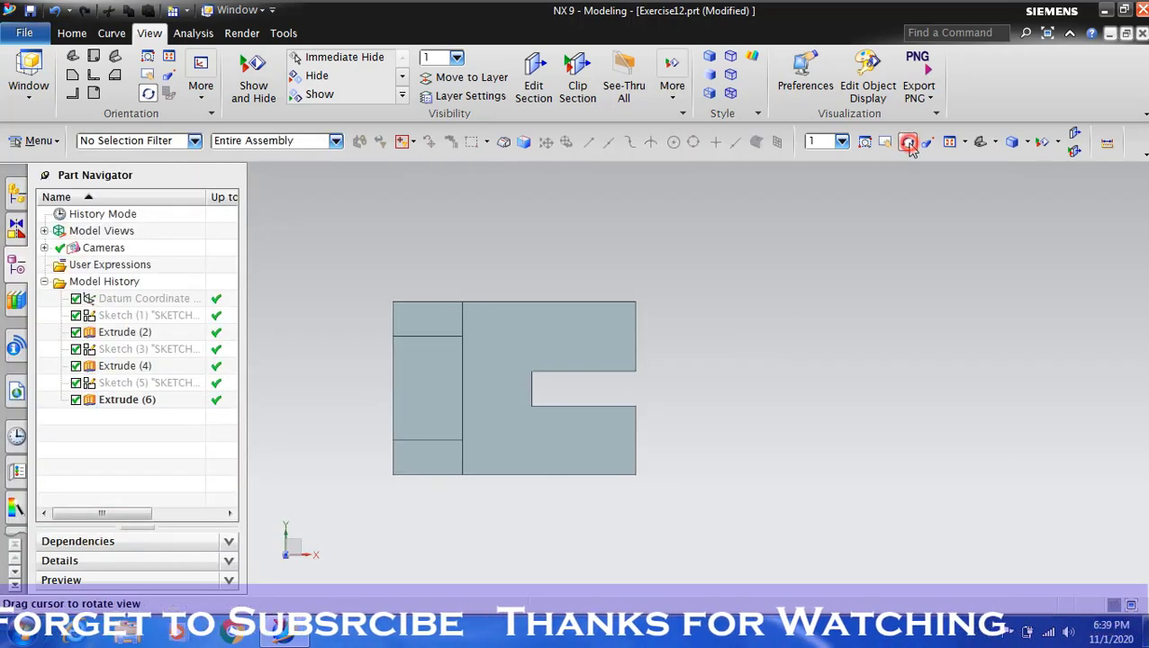
{"action": "mouse_move", "coordinate": [850, 298]}
{"action": "left_mouse_down"}
{"action": "mouse_move", "coordinate": [827, 246]}
{"action": "mouse_move", "coordinate": [803, 272]}
{"action": "mouse_move", "coordinate": [833, 253]}
{"action": "left_mouse_up"}
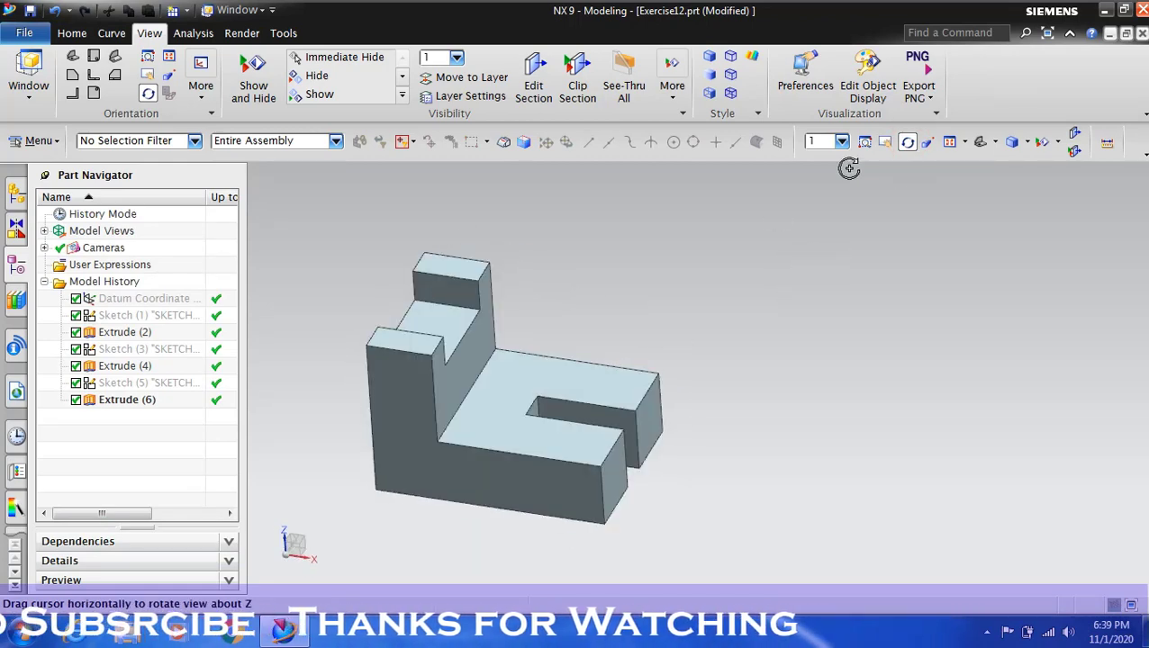
Turn on True Shading with shadows, floor reflection and floor grid all switched off
{"action": "left_click", "coordinate": [240, 41]}
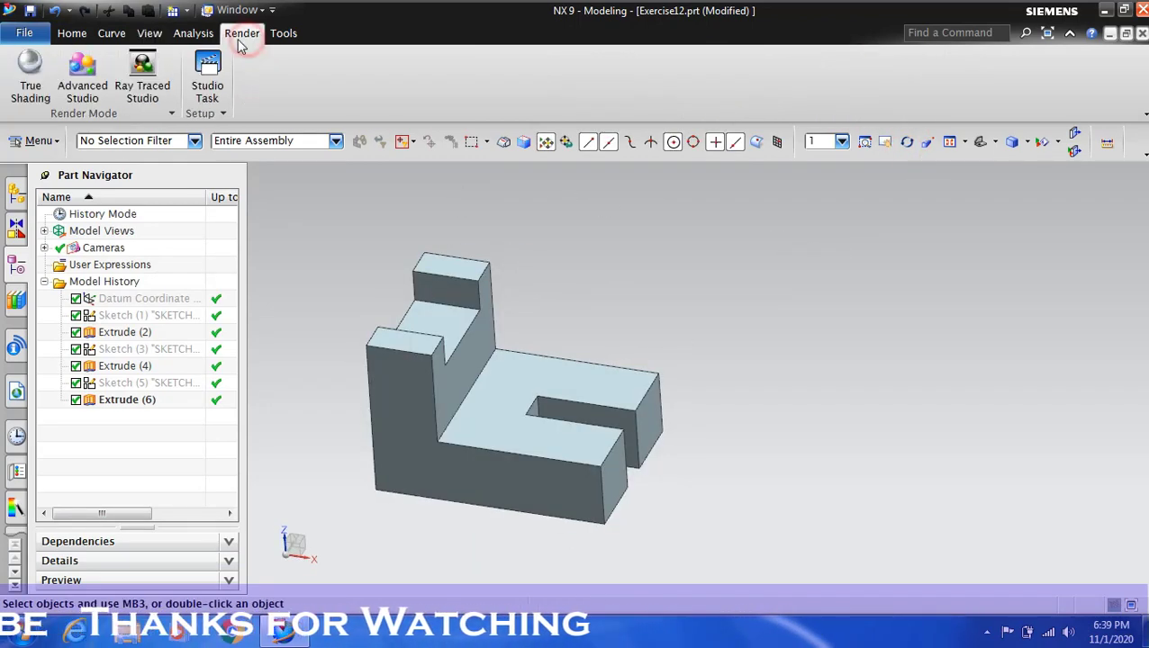
{"action": "left_click", "coordinate": [33, 80]}
{"action": "left_click", "coordinate": [559, 93]}
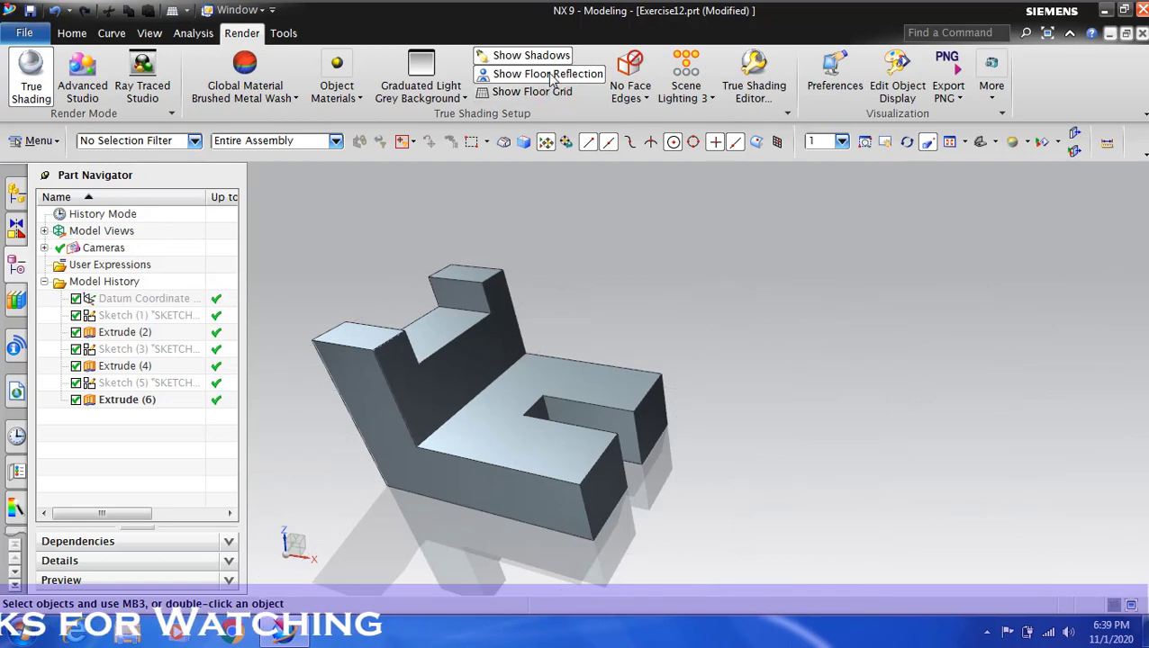
{"action": "left_click", "coordinate": [550, 73]}
{"action": "left_click", "coordinate": [545, 55]}
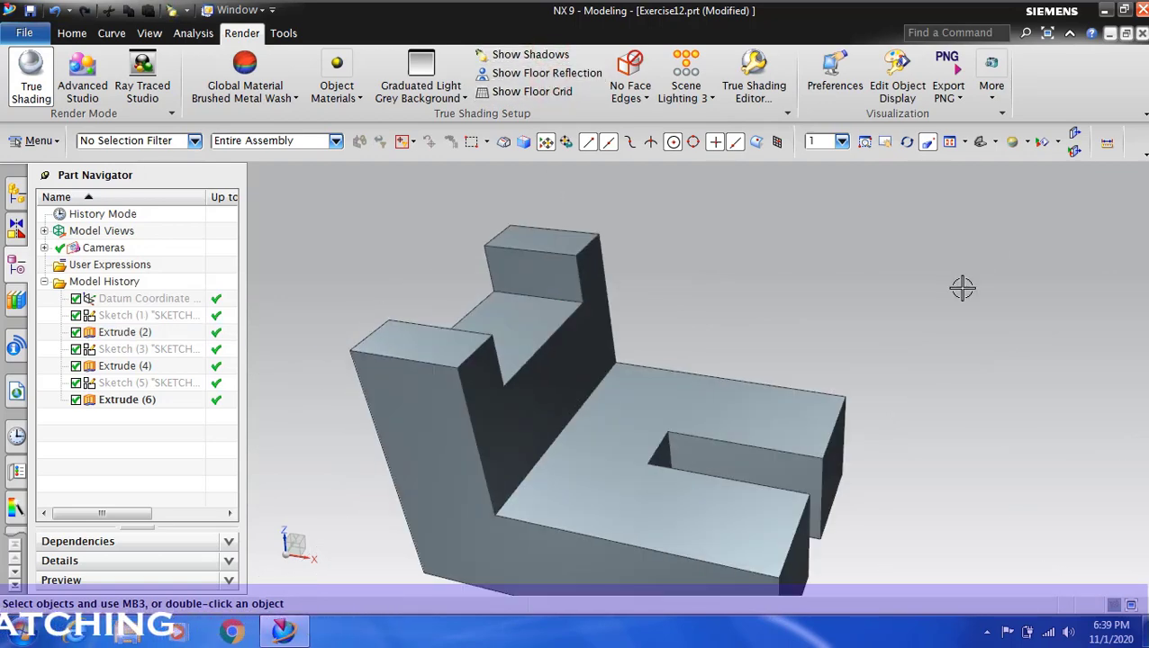
Orbit the bracket to a new angle and set the selection filter to Face
{"action": "left_click", "coordinate": [908, 142]}
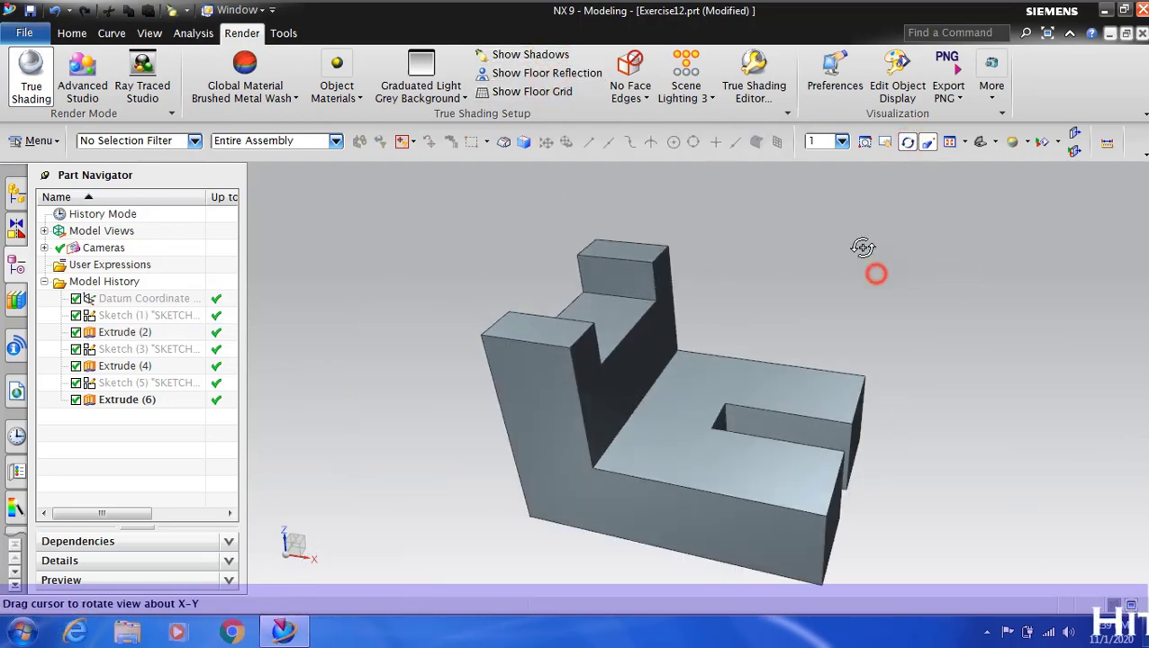
{"action": "left_click_drag", "start_coordinate": [867, 256], "coordinate": [849, 256]}
{"action": "left_click", "coordinate": [908, 144]}
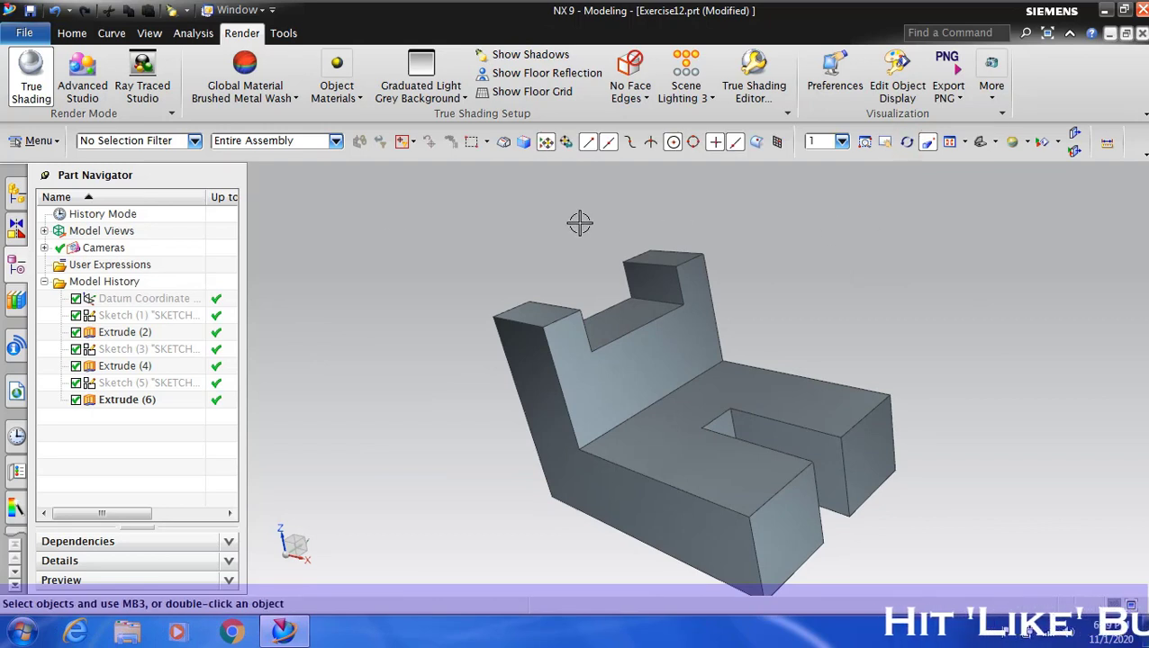
{"action": "left_click", "coordinate": [194, 141]}
{"action": "left_click", "coordinate": [144, 229]}
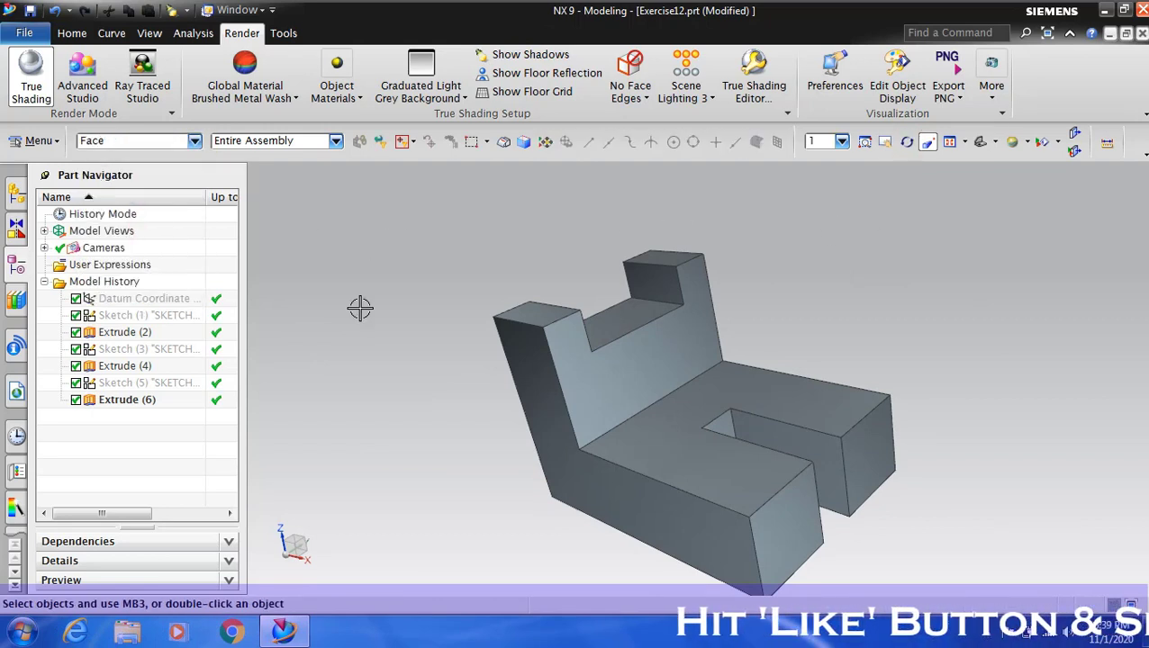
Select the L-shaped outer side, both upright top faces, both end faces and the bottom face
{"action": "left_click", "coordinate": [602, 494]}
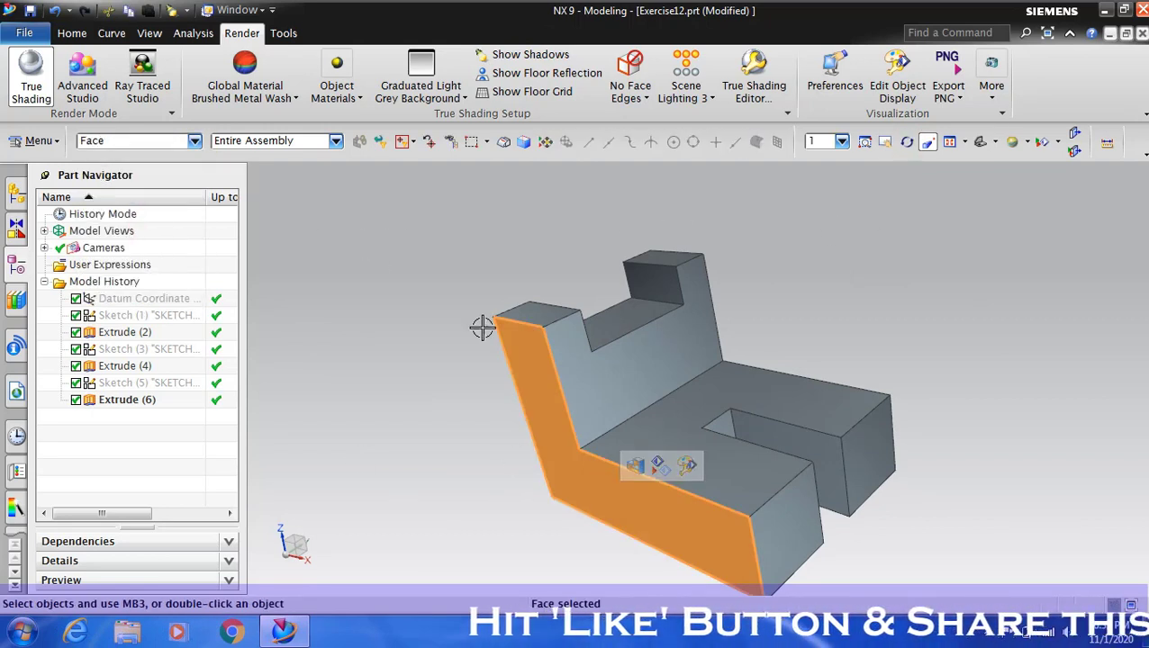
{"action": "left_click", "coordinate": [522, 311]}
{"action": "left_click", "coordinate": [662, 256]}
{"action": "left_click", "coordinate": [808, 532]}
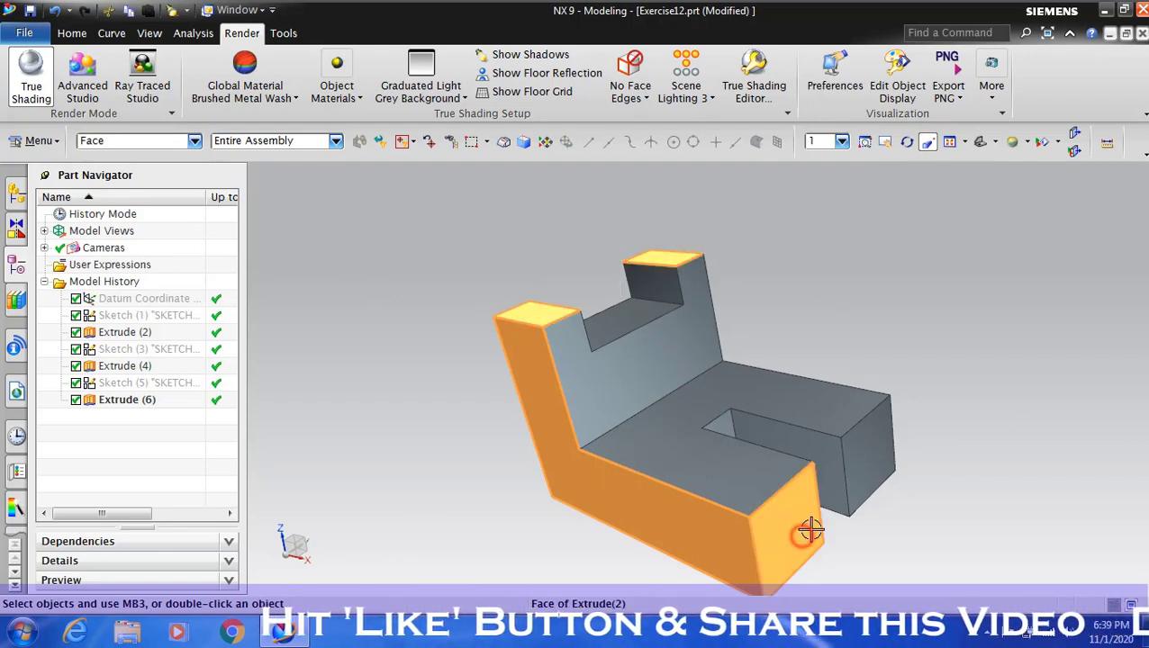
{"action": "left_click", "coordinate": [867, 455]}
{"action": "left_click", "coordinate": [906, 143]}
{"action": "left_click_drag", "start_coordinate": [936, 331], "coordinate": [952, 267]}
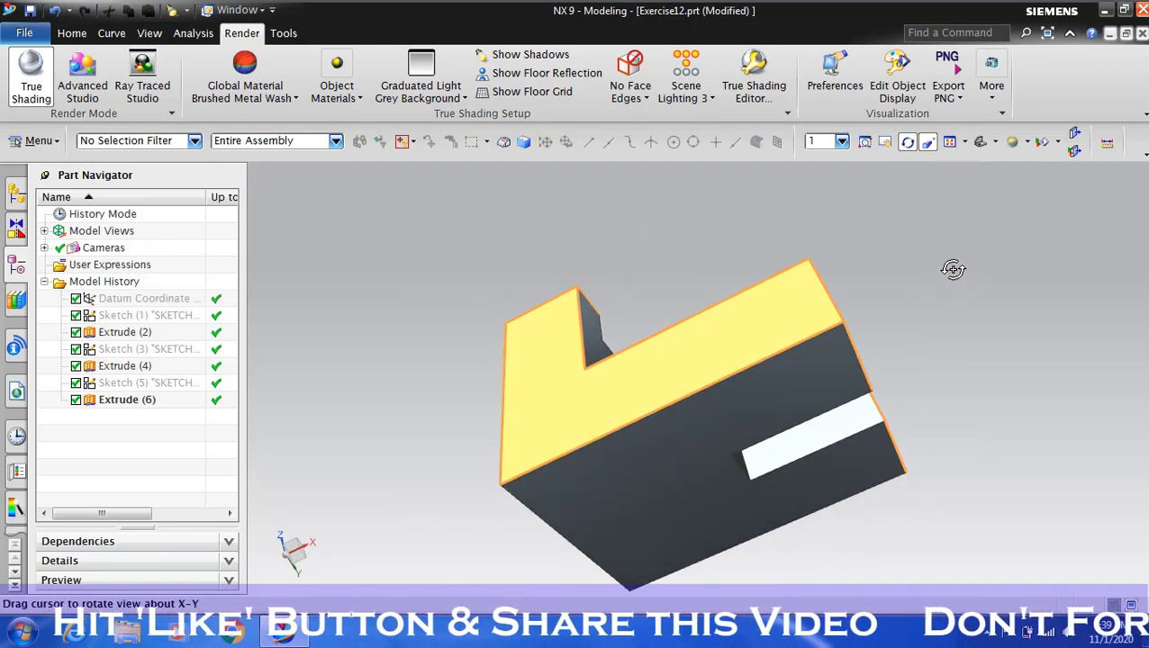
{"action": "left_click", "coordinate": [704, 435]}
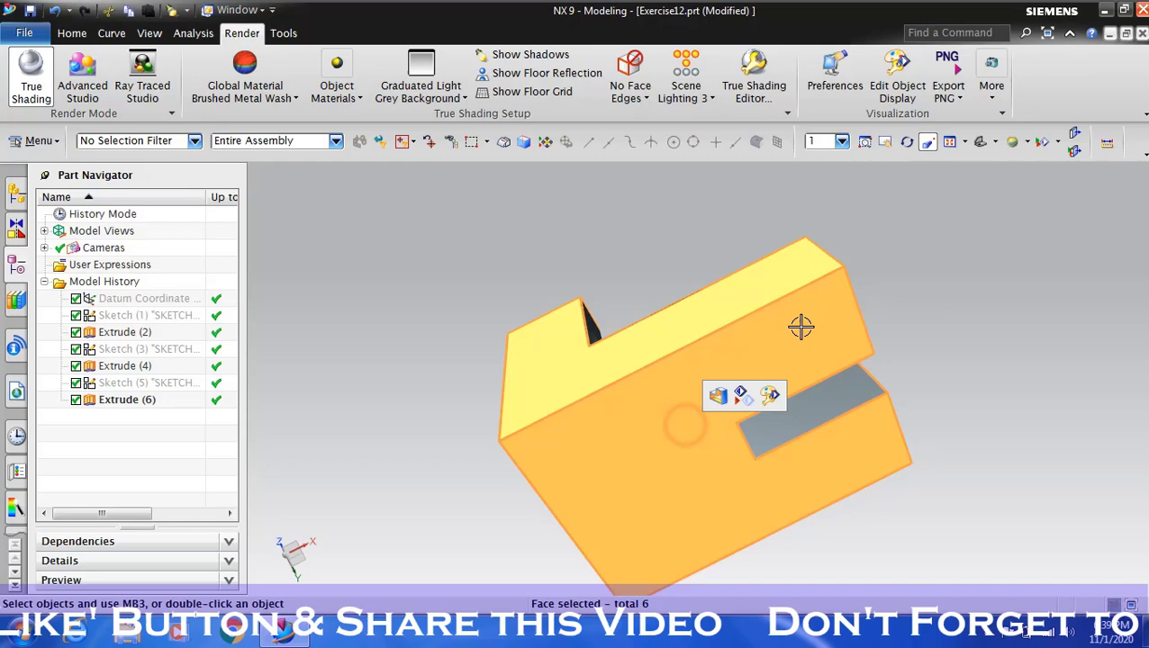
Add the upright's back face and another outer face, then give all selected faces green material
{"action": "left_click", "coordinate": [906, 143]}
{"action": "left_click_drag", "start_coordinate": [909, 171], "coordinate": [991, 192]}
{"action": "left_click", "coordinate": [906, 144]}
{"action": "left_click", "coordinate": [860, 410]}
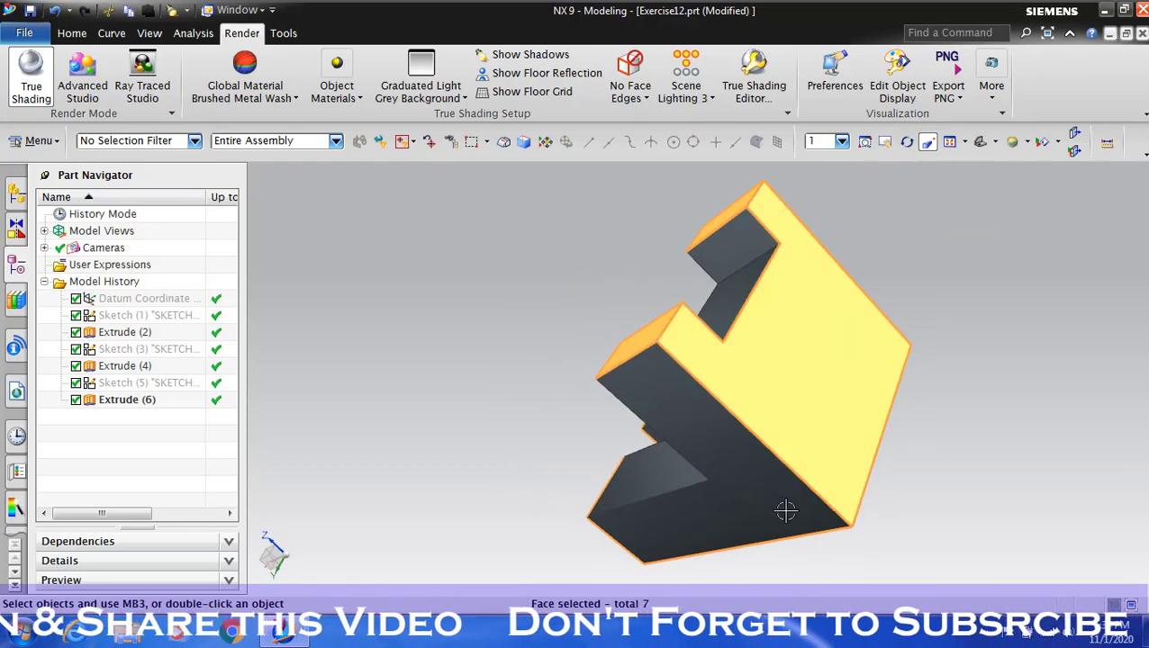
{"action": "left_click", "coordinate": [787, 513]}
{"action": "left_click", "coordinate": [906, 143]}
{"action": "left_click_drag", "start_coordinate": [925, 271], "coordinate": [1036, 239]}
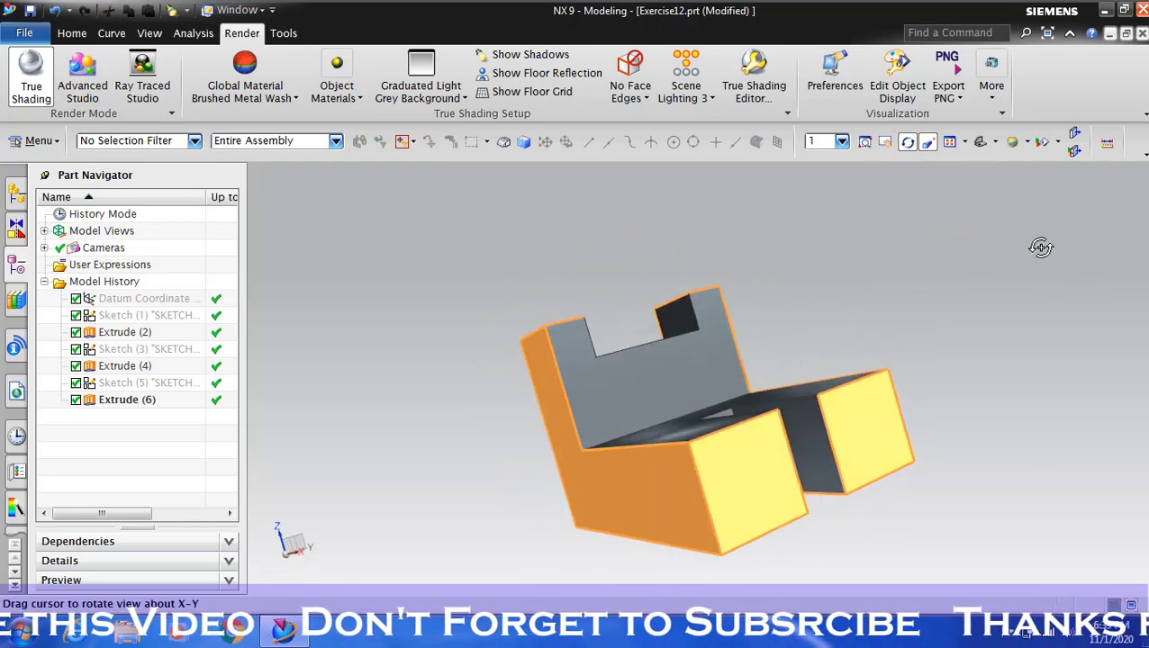
{"action": "left_click", "coordinate": [337, 90]}
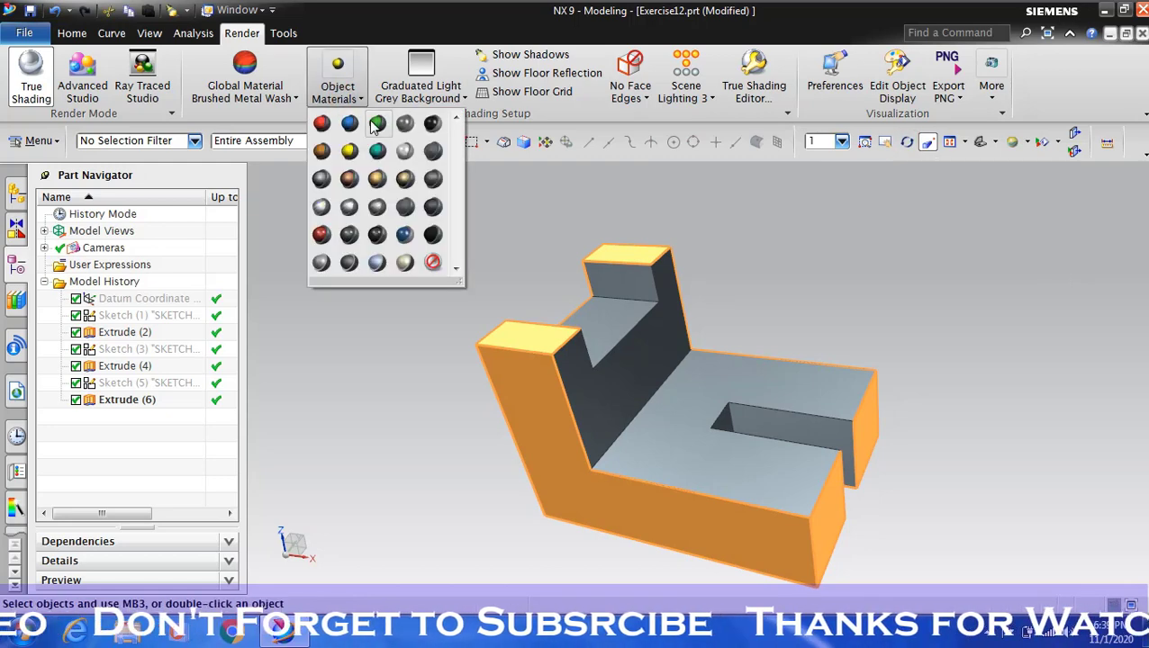
{"action": "left_click", "coordinate": [374, 126]}
Apply yellow material to the upright's inner face and the base's top face
{"action": "left_click", "coordinate": [613, 379]}
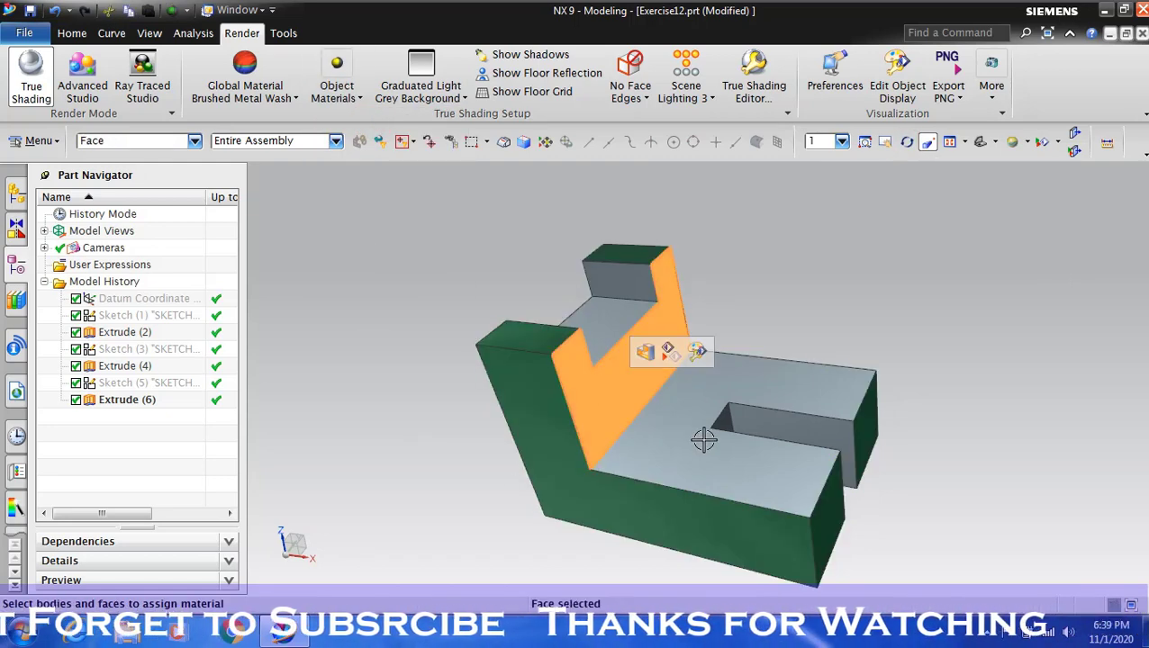
{"action": "left_click", "coordinate": [703, 440]}
{"action": "left_click", "coordinate": [337, 86]}
{"action": "left_click", "coordinate": [351, 160]}
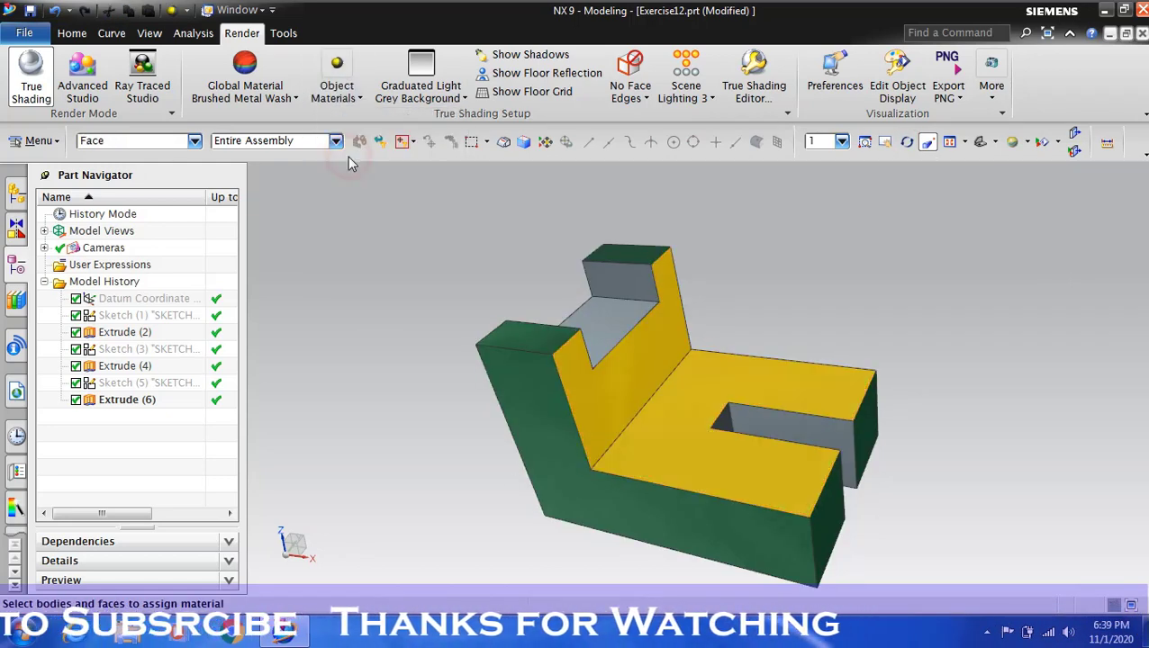
{"action": "left_click_drag", "start_coordinate": [872, 236], "coordinate": [879, 227]}
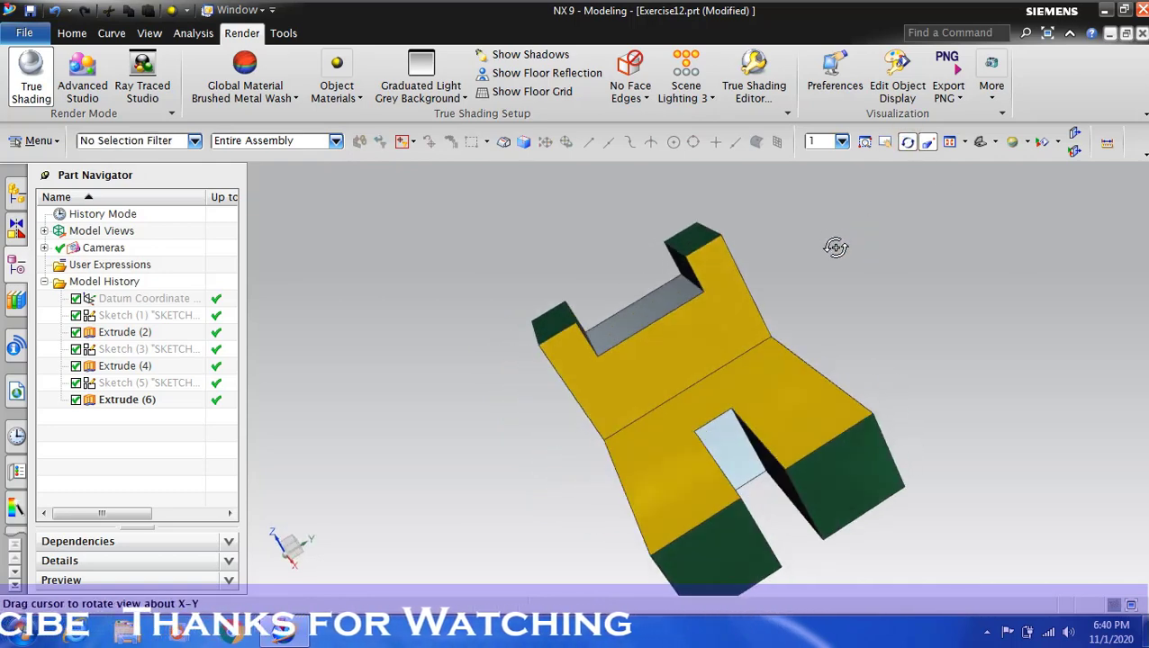